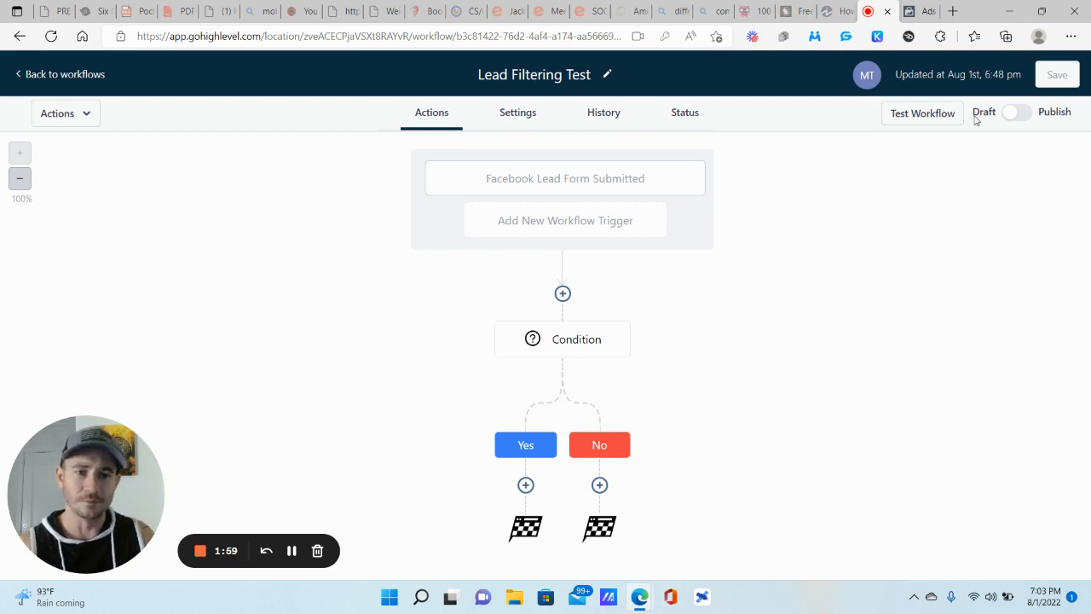
# - Switch to Facebook Ads Manager and expand the form's multiple-choice question about being a life insurance/annuity agent or marketing agency
pyautogui.click(925, 7)
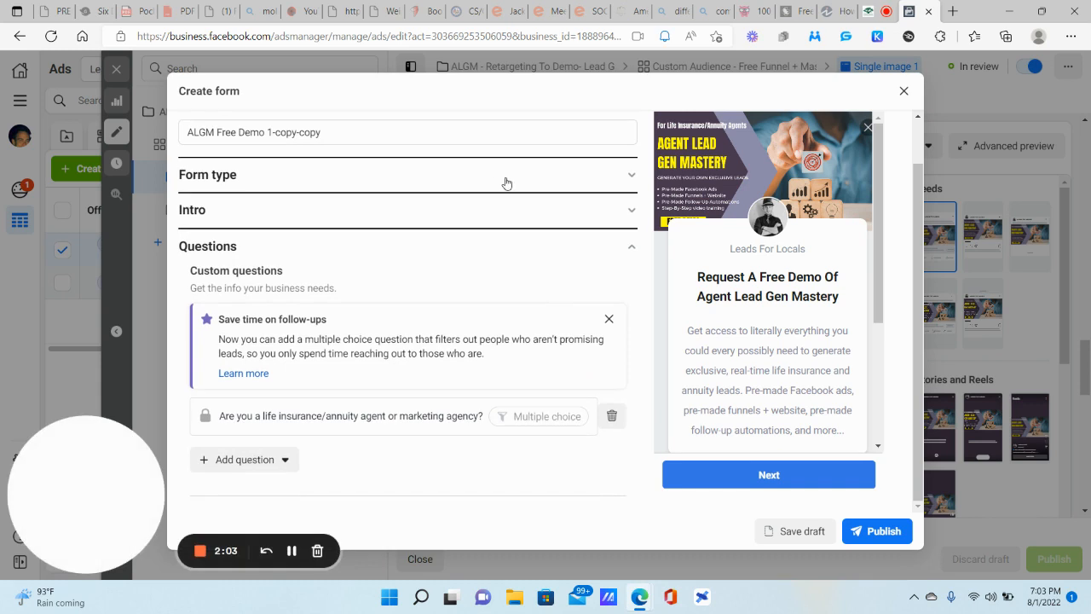
pyautogui.scroll(2, 580, 229)
pyautogui.scroll(-1, 500, 280)
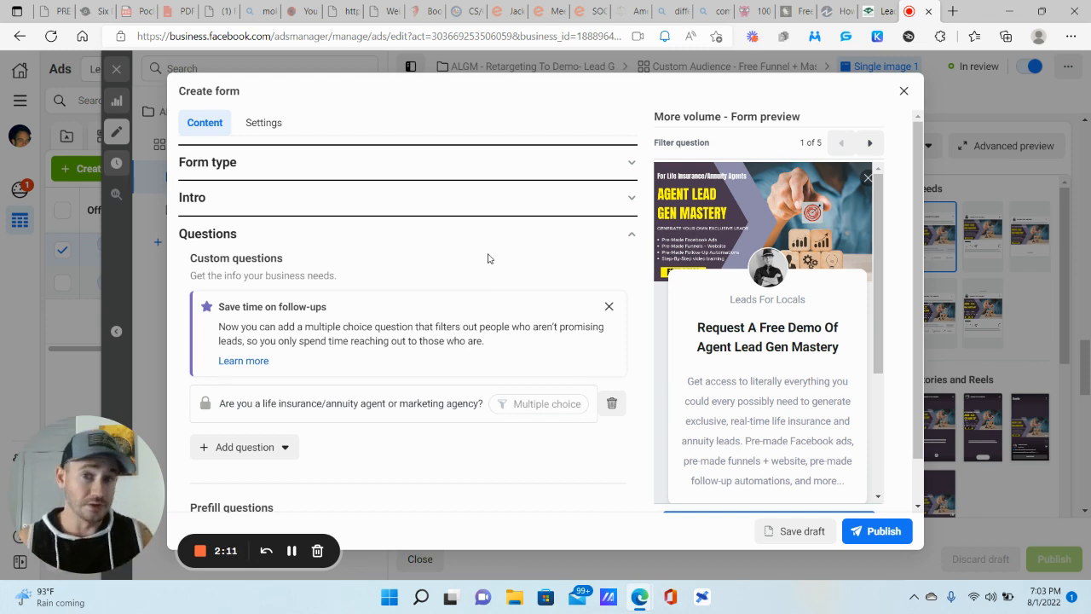
pyautogui.scroll(1, 236, 239)
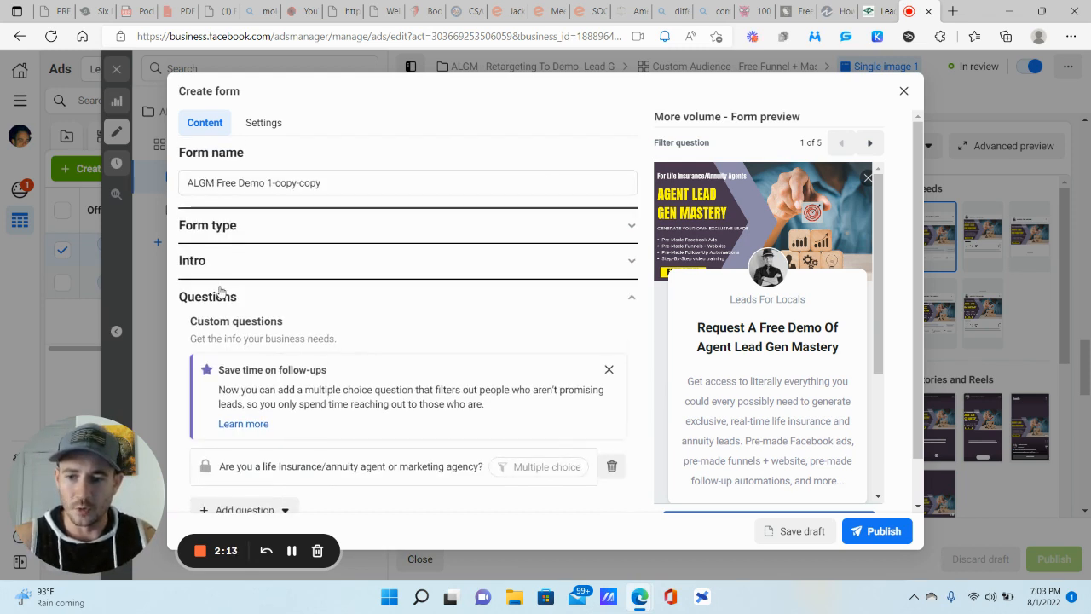
pyautogui.scroll(-3, 229, 302)
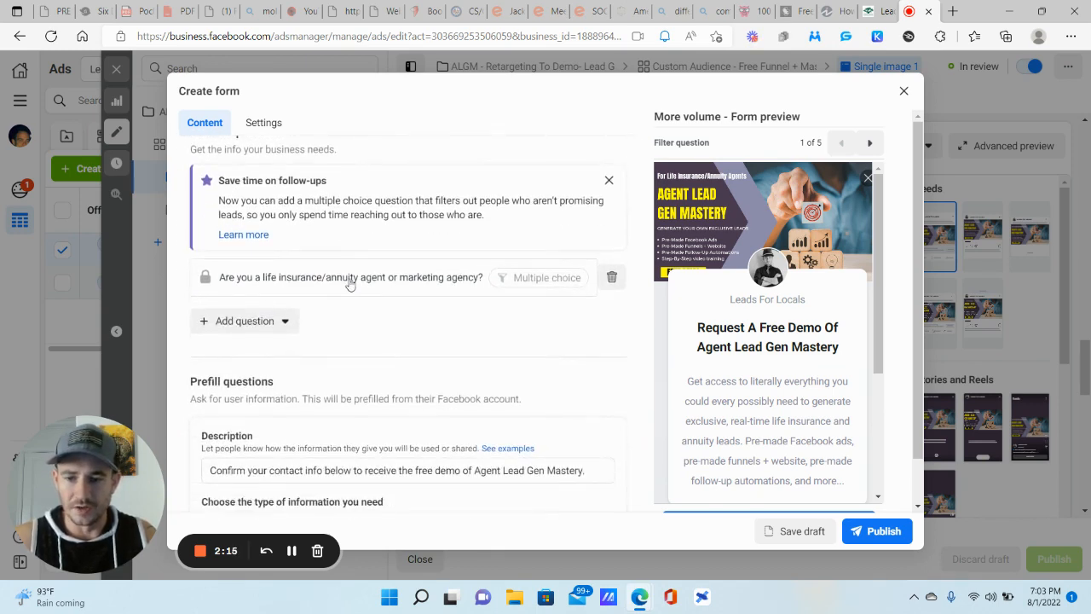
pyautogui.click(380, 284)
pyautogui.scroll(-1, 315, 311)
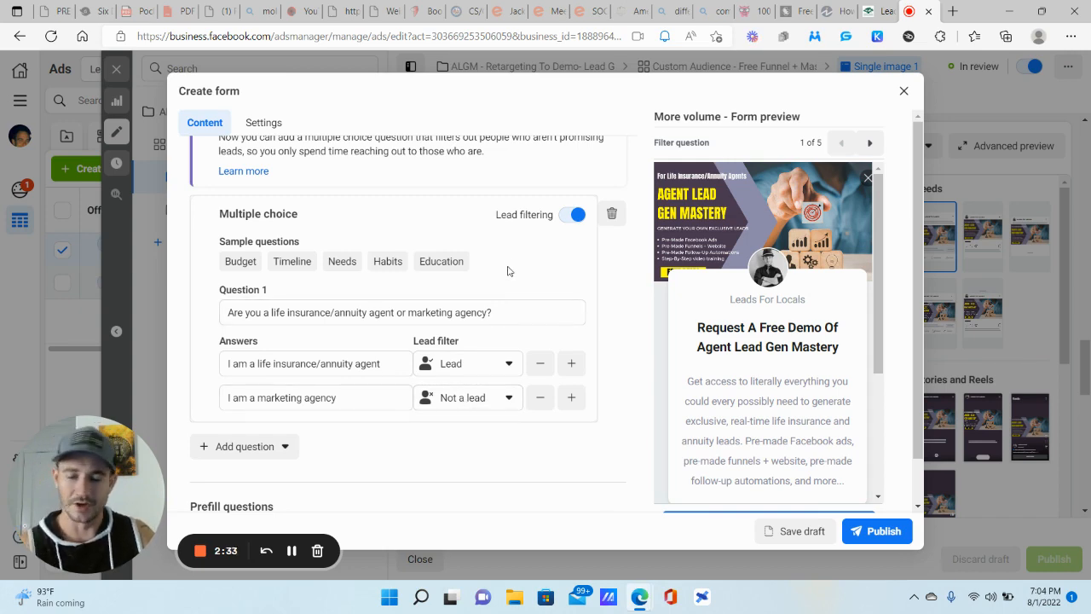
# - Review the form's prefill questions and message sections, then the lead-filter settings of the question's two answers
pyautogui.scroll(-10, 510, 271)
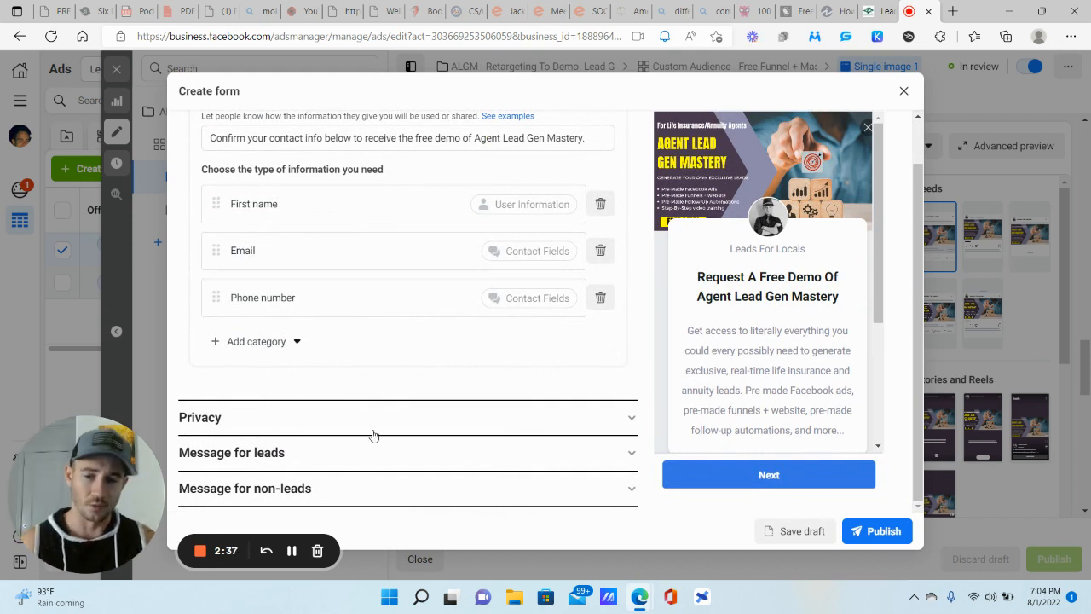
pyautogui.scroll(1, 464, 411)
pyautogui.scroll(2, 469, 409)
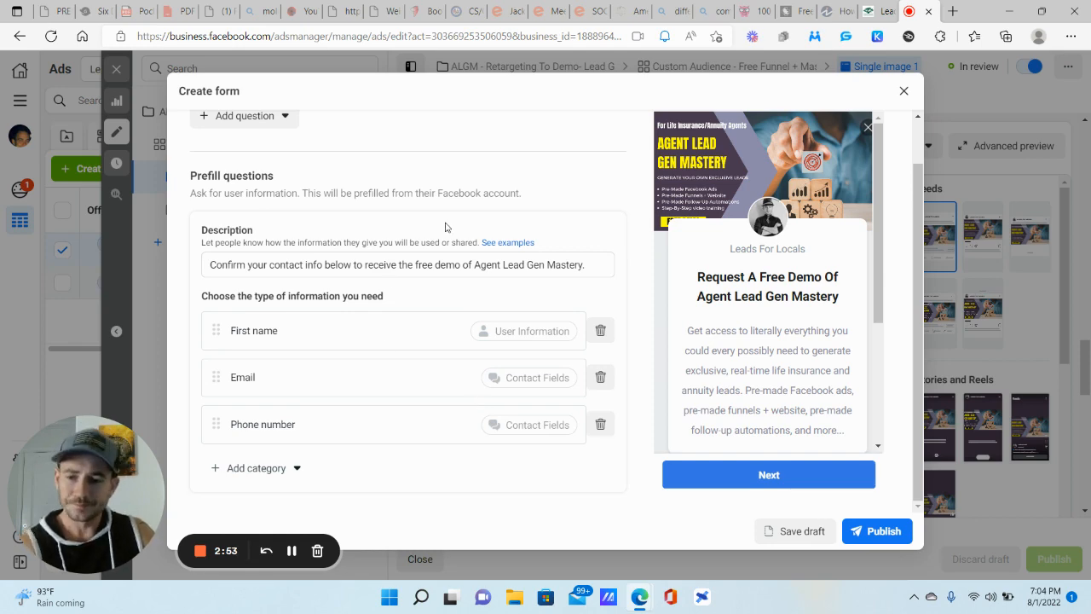
pyautogui.scroll(3, 446, 224)
pyautogui.scroll(3, 362, 221)
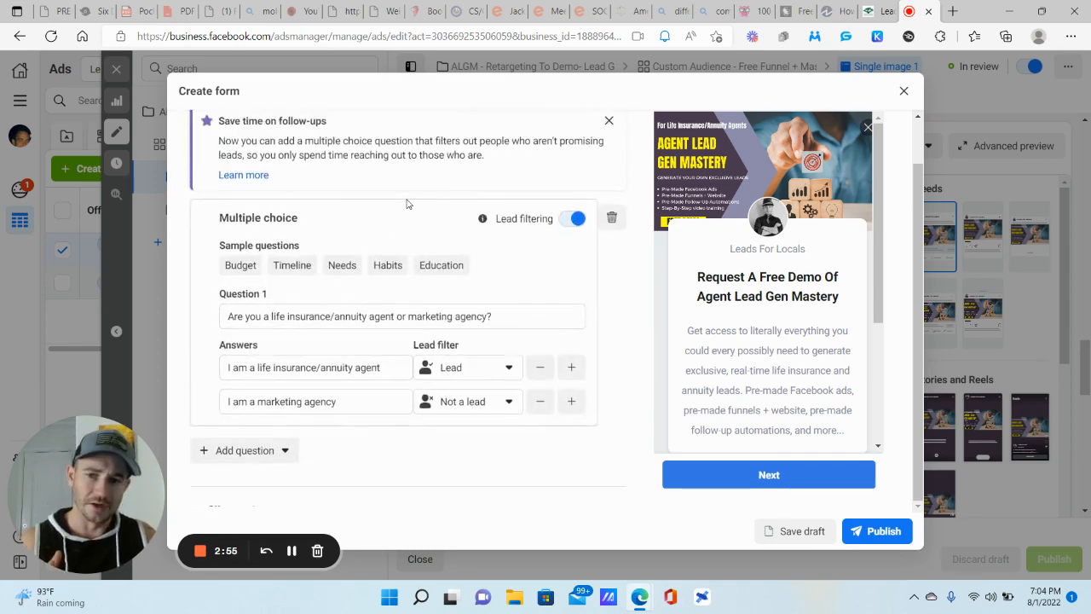
pyautogui.scroll(1, 401, 214)
pyautogui.scroll(-2, 391, 239)
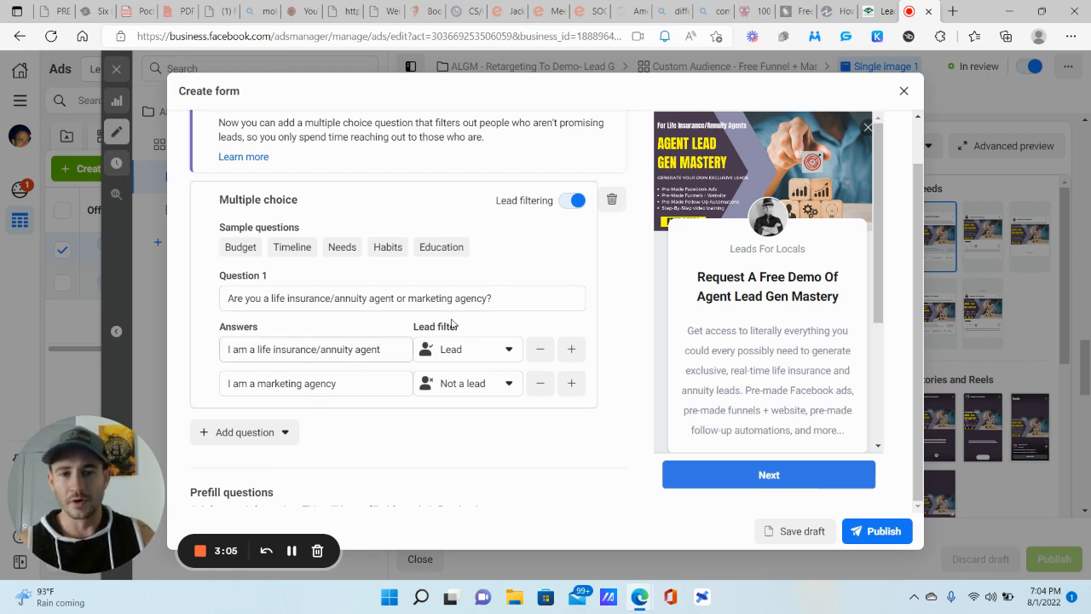
# - Copy the full text of the answer "I am a life insurance/annuity agent"
pyautogui.doubleClick(332, 350)
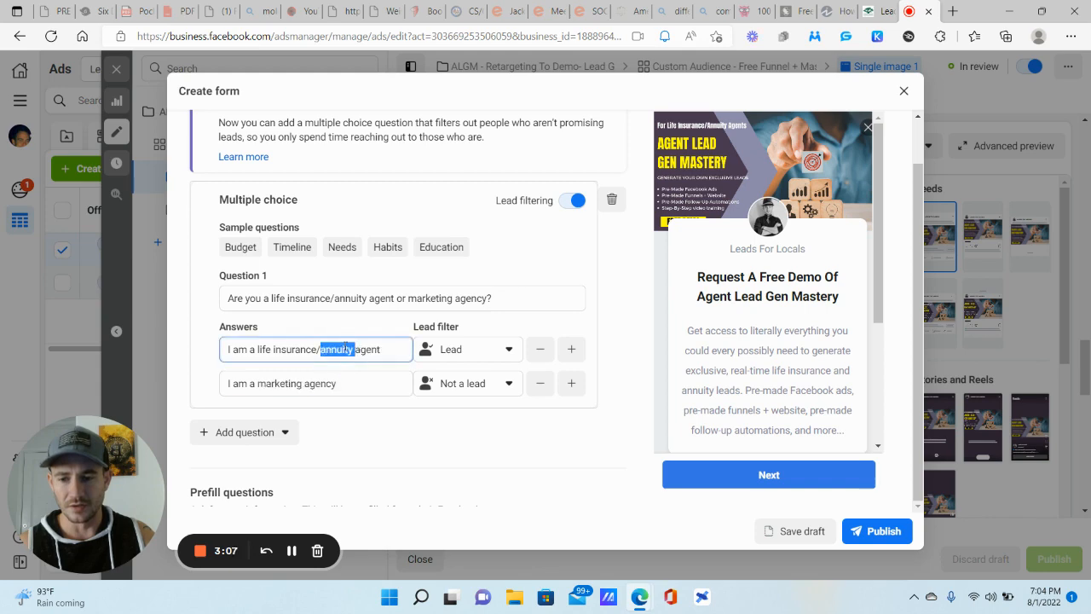
pyautogui.hotkey('ctrl', 'a')
pyautogui.rightClick(310, 358)
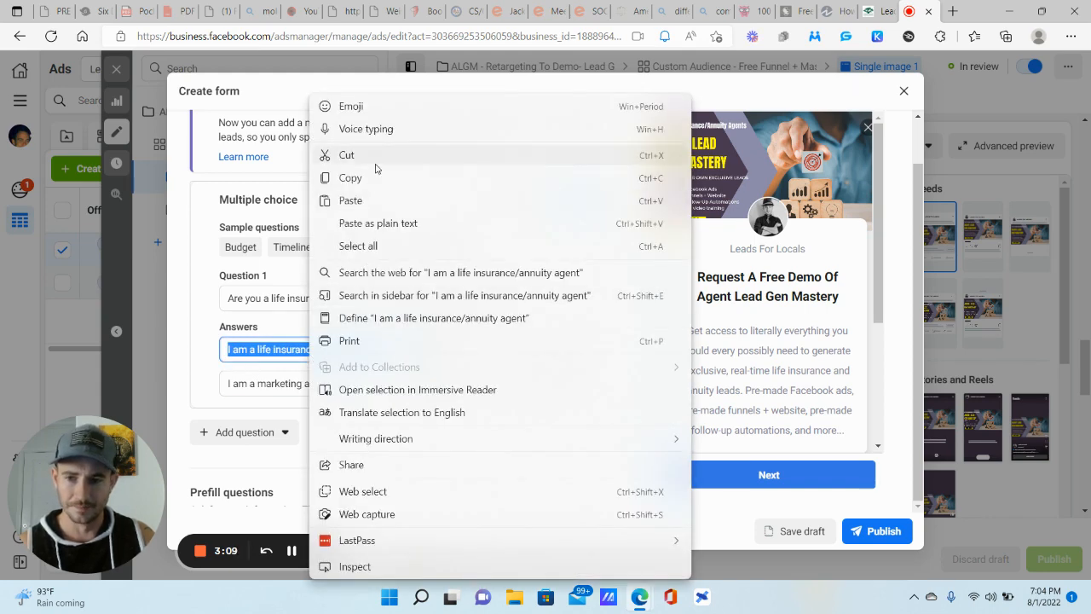
pyautogui.click(348, 178)
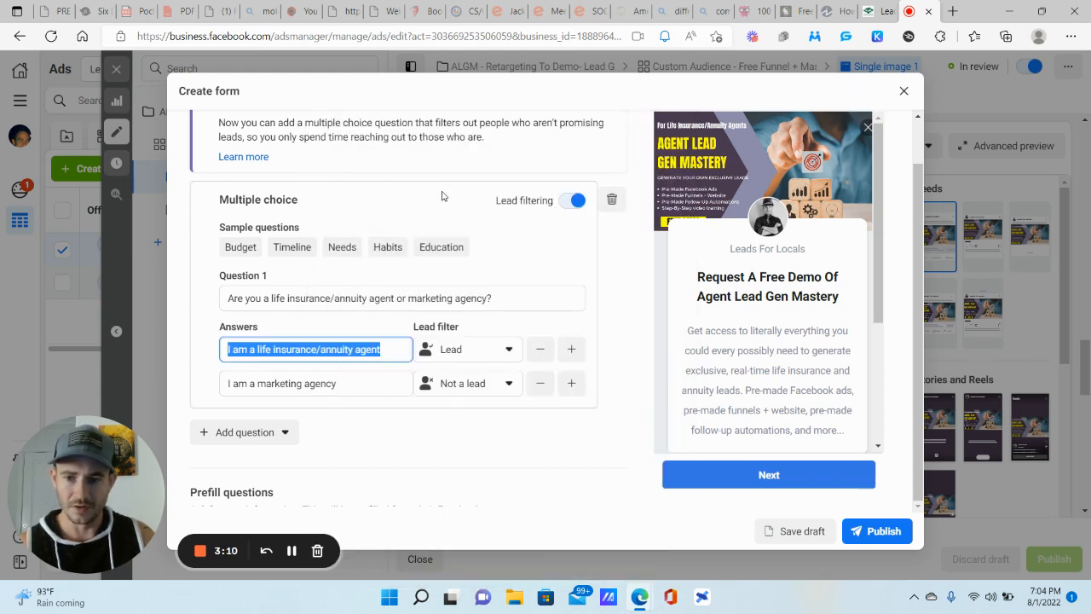
# - Switch back to HighLevel, leave the Lead Filtering Test workflow and open the Custom Fields settings
pyautogui.click(885, 10)
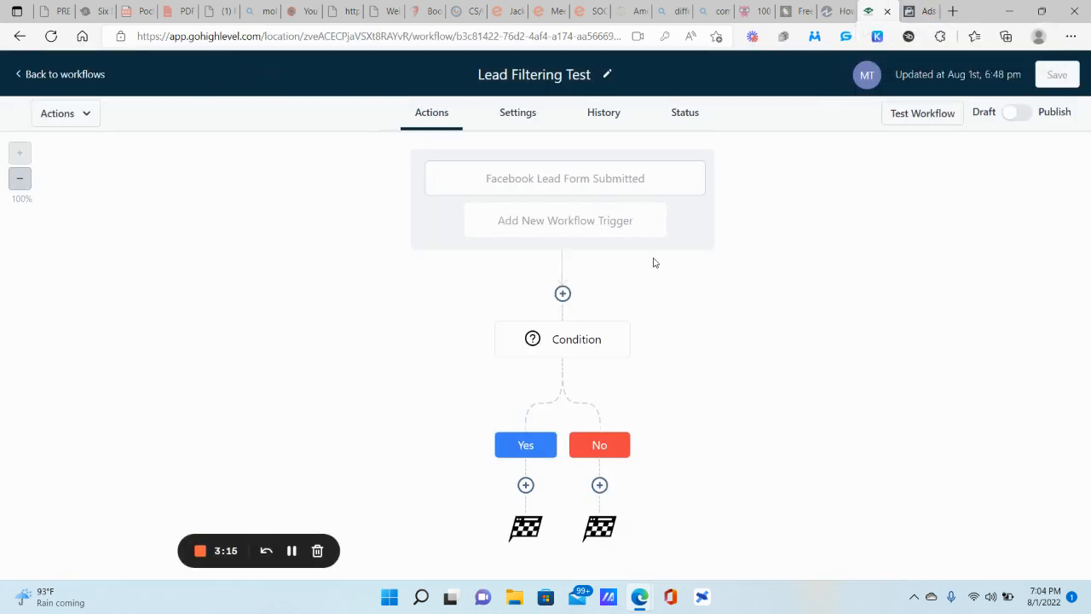
pyautogui.click(90, 74)
pyautogui.moveTo(144, 458); pyautogui.dragTo(219, 359)
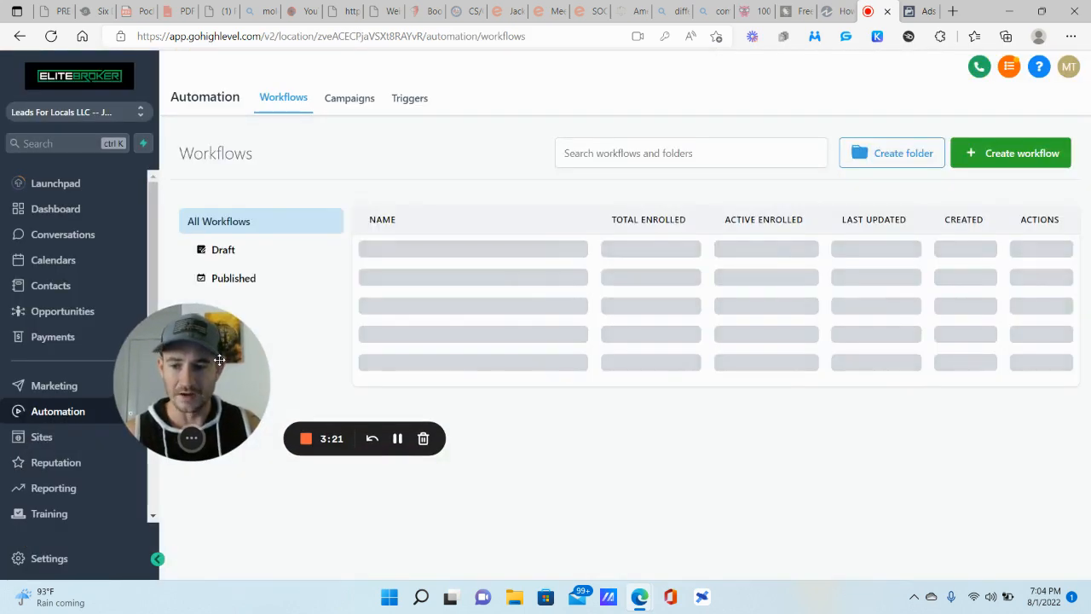
pyautogui.click(51, 558)
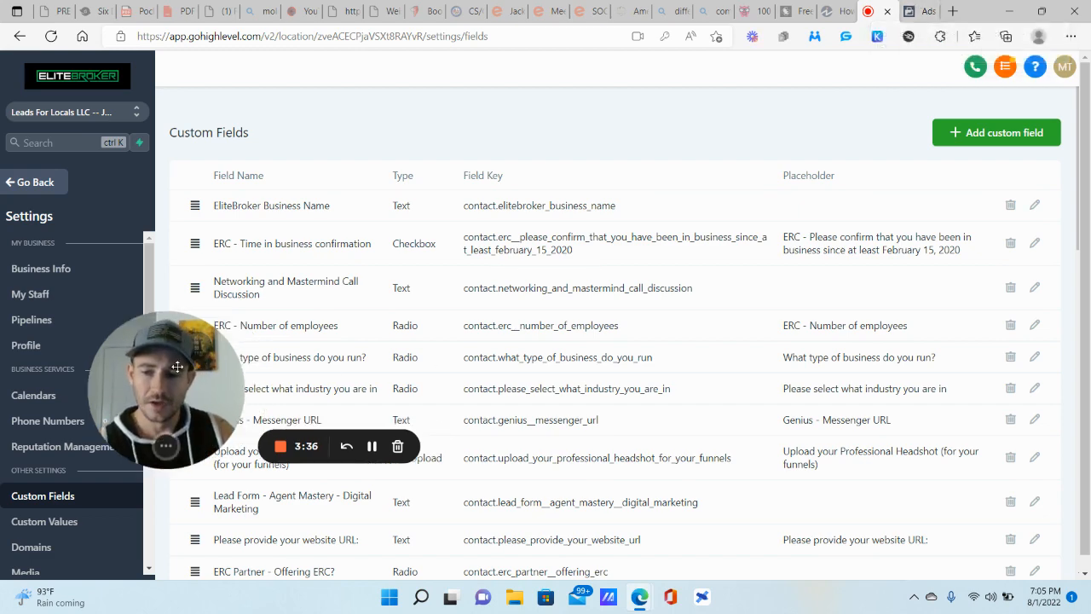
# - Look through the custom fields list for the "Lead Form - ALGM - Agent or Agency" field and check its type
pyautogui.scroll(-1, 319, 341)
pyautogui.scroll(-5, 320, 341)
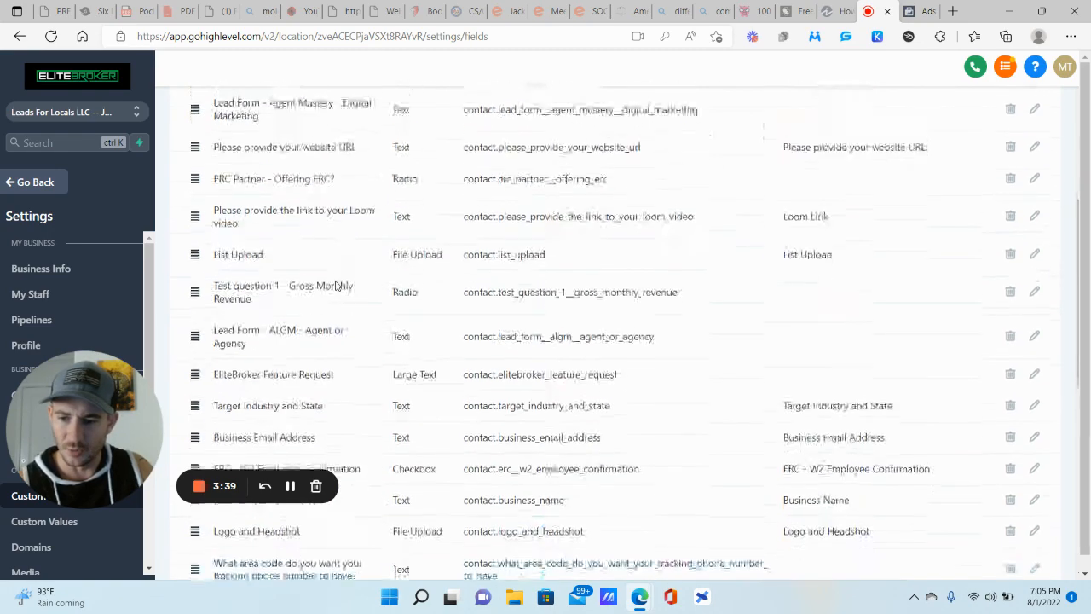
pyautogui.scroll(1, 318, 301)
pyautogui.scroll(-1, 317, 300)
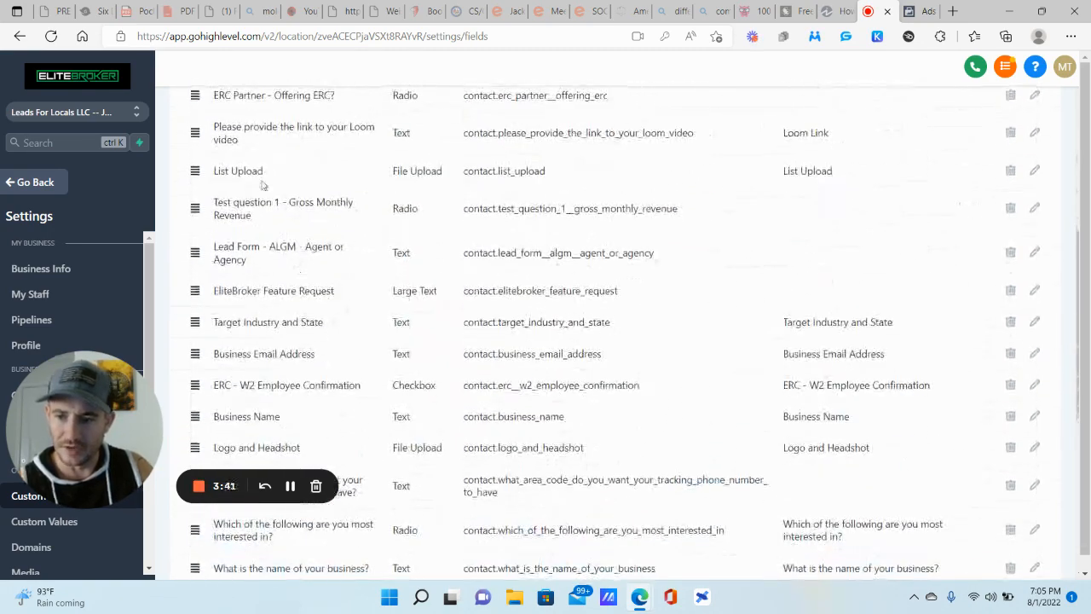
pyautogui.scroll(6, 286, 162)
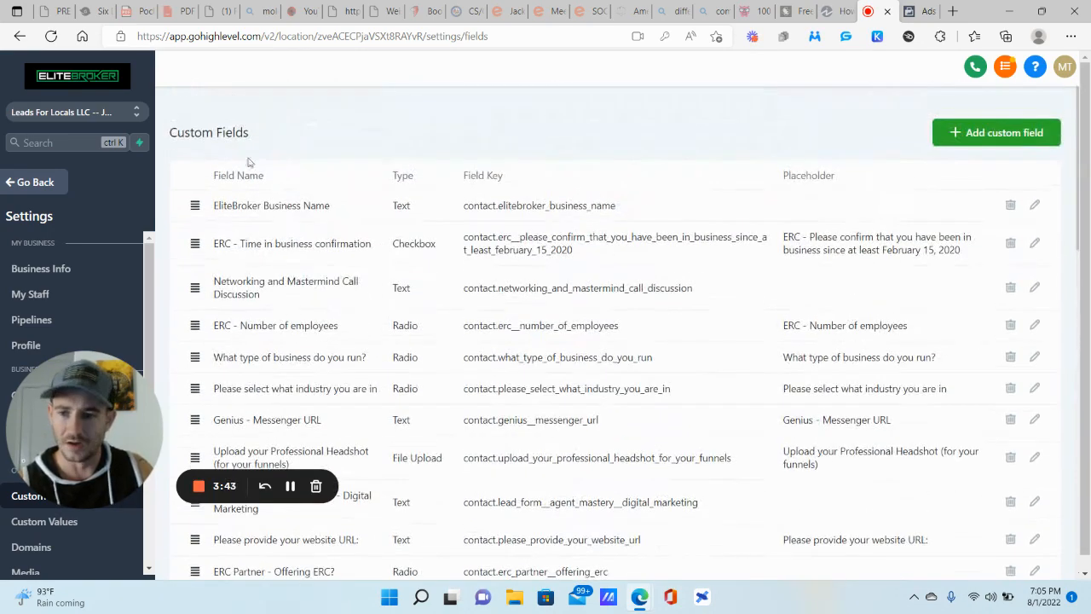
pyautogui.scroll(-2, 306, 223)
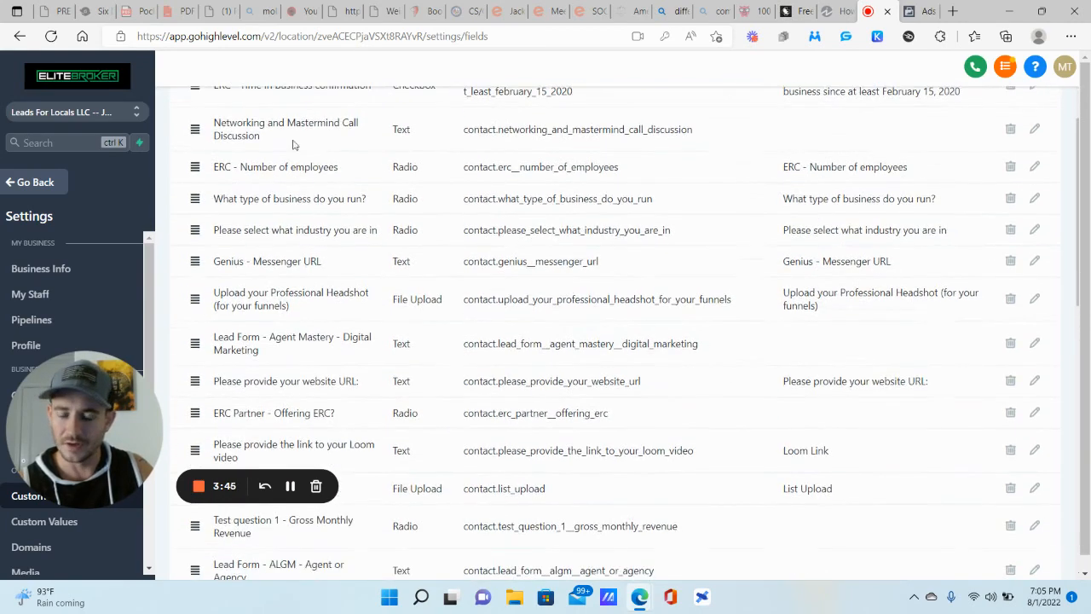
pyautogui.scroll(-4, 250, 209)
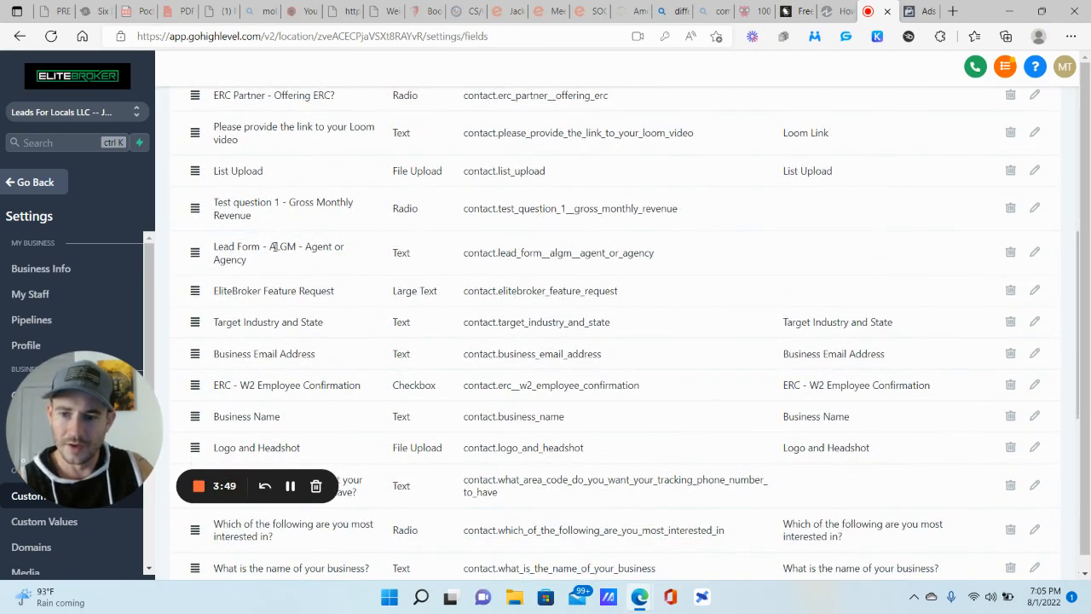
pyautogui.moveTo(270, 247); pyautogui.dragTo(297, 247)
pyautogui.click(308, 246)
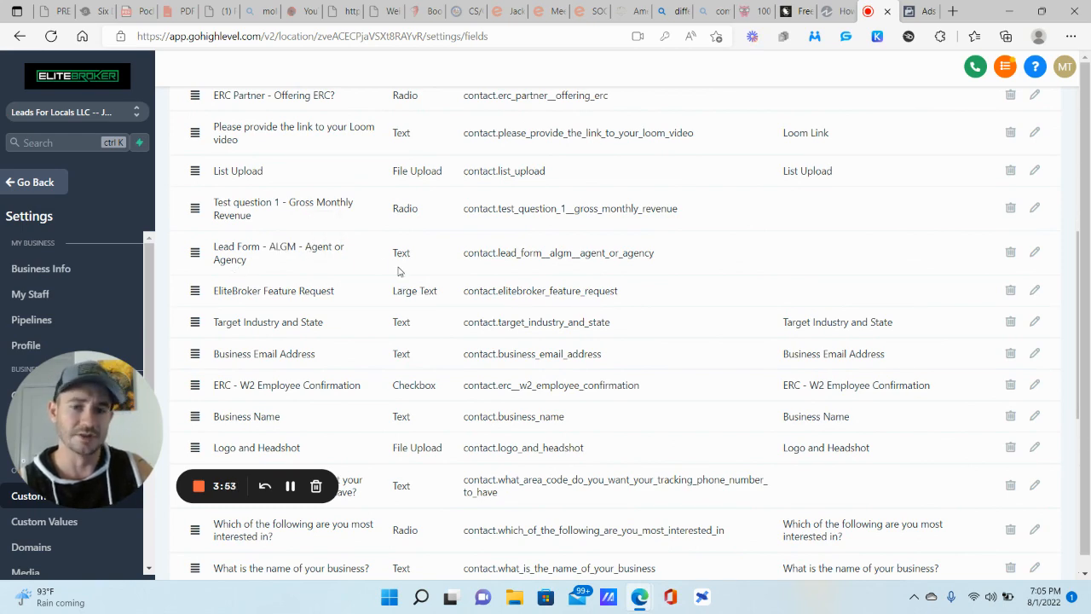
pyautogui.scroll(6, 989, 175)
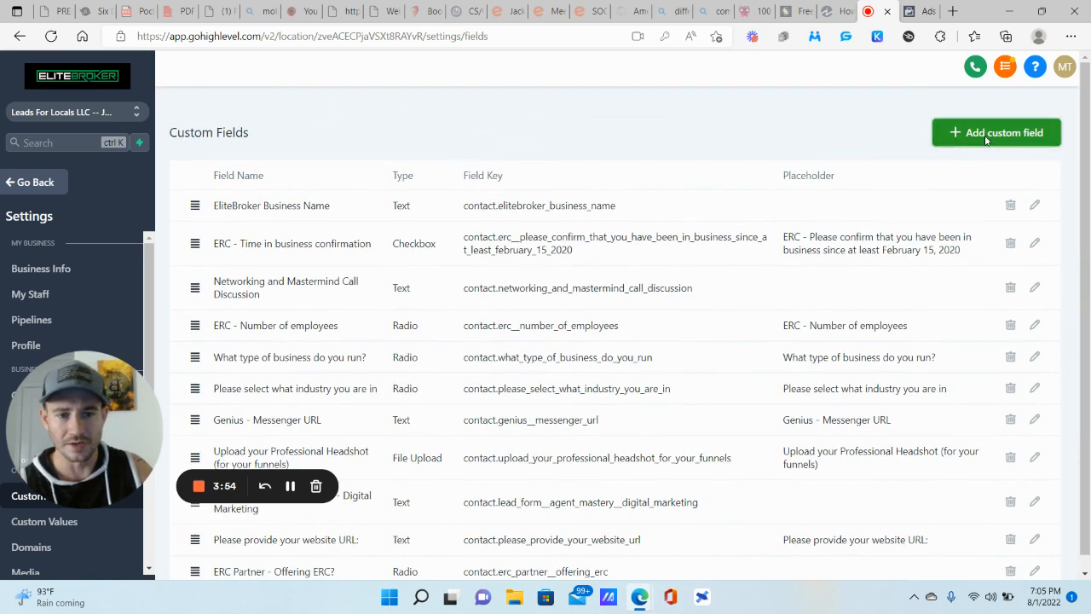
pyautogui.click(986, 136)
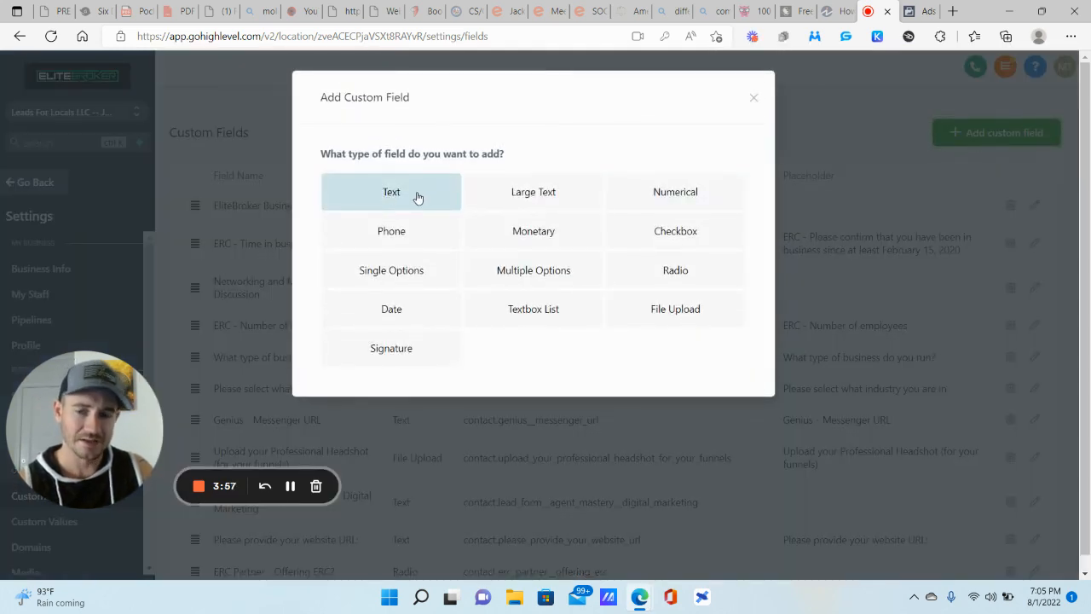
pyautogui.click(417, 196)
pyautogui.click(333, 251)
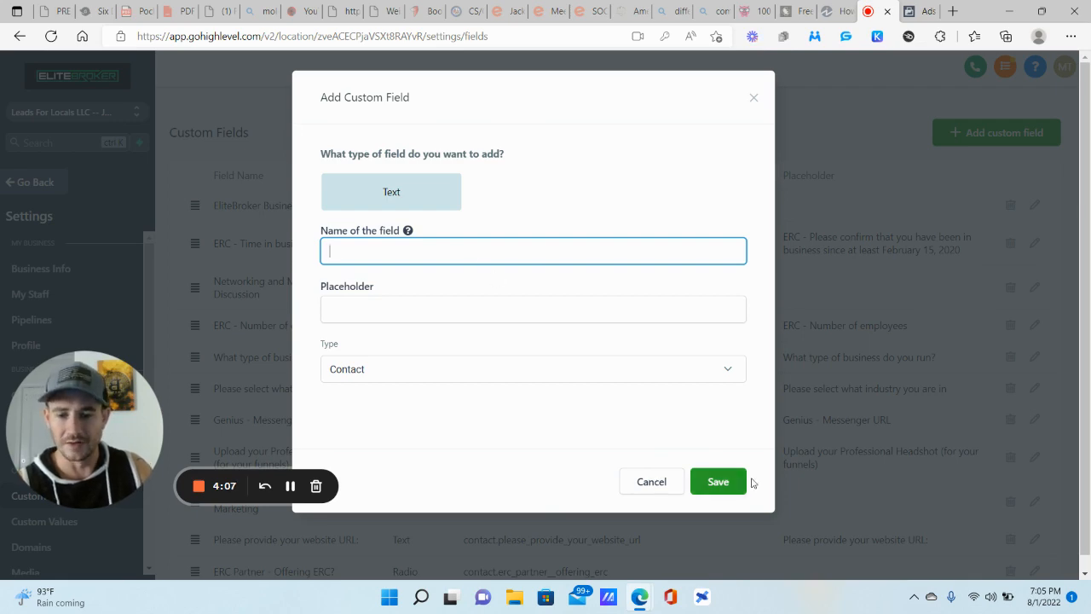
pyautogui.click(657, 483)
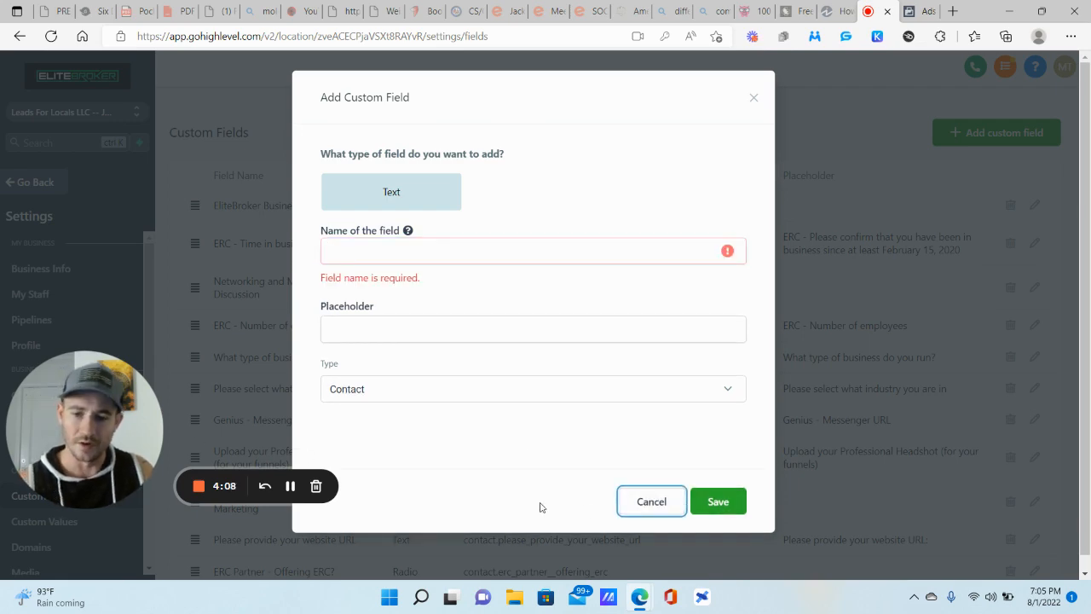
pyautogui.click(753, 97)
# - Open the Facebook Form Fields Mapping page in the Integrations settings
pyautogui.moveTo(71, 409); pyautogui.dragTo(297, 414)
pyautogui.scroll(-2, 54, 435)
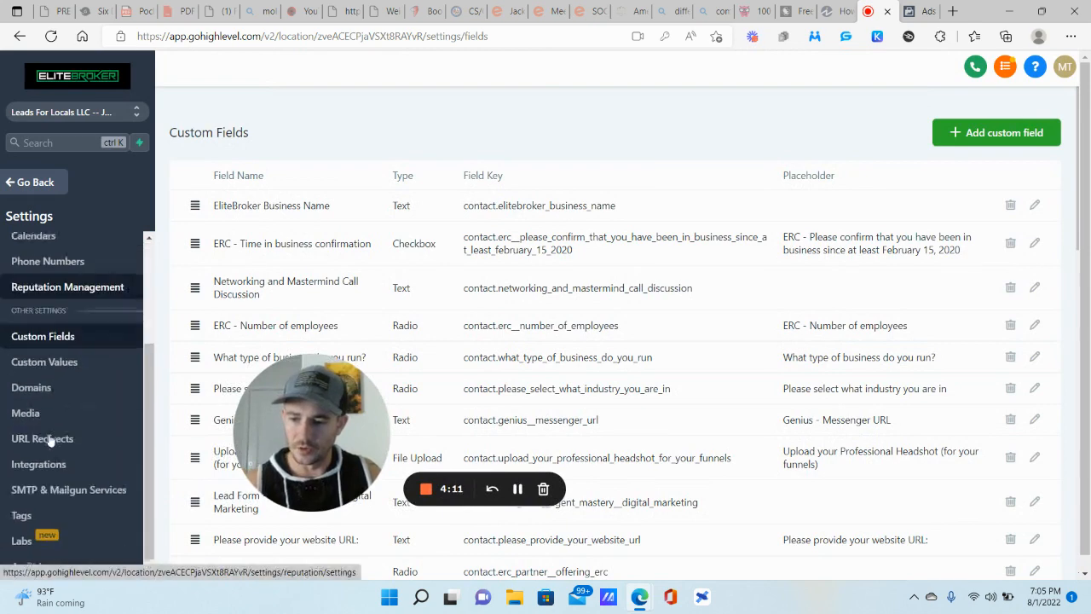
pyautogui.click(38, 459)
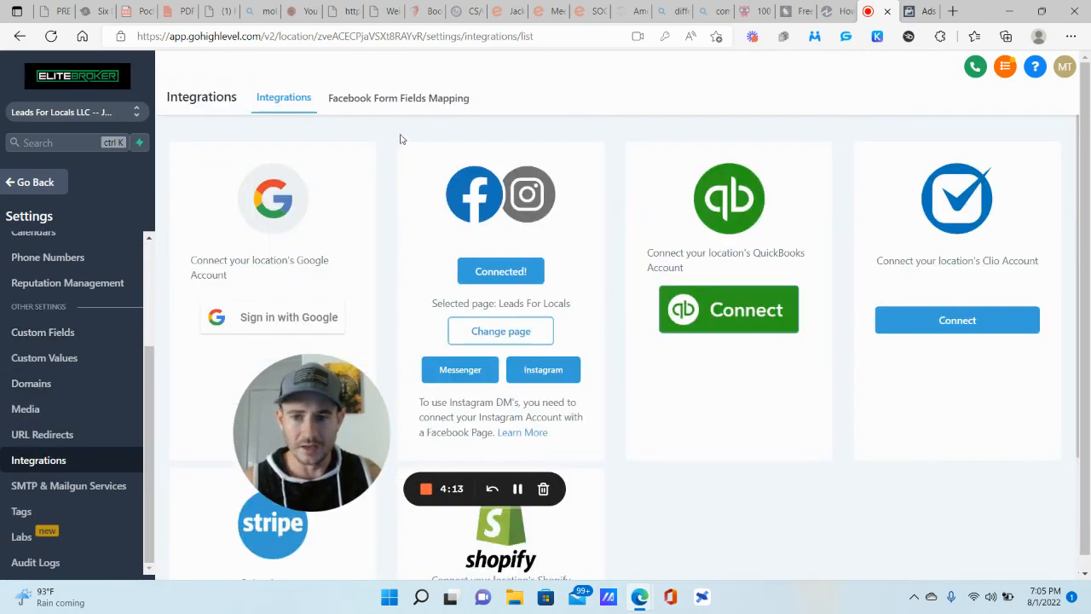
pyautogui.click(392, 99)
pyautogui.moveTo(308, 410); pyautogui.dragTo(98, 436)
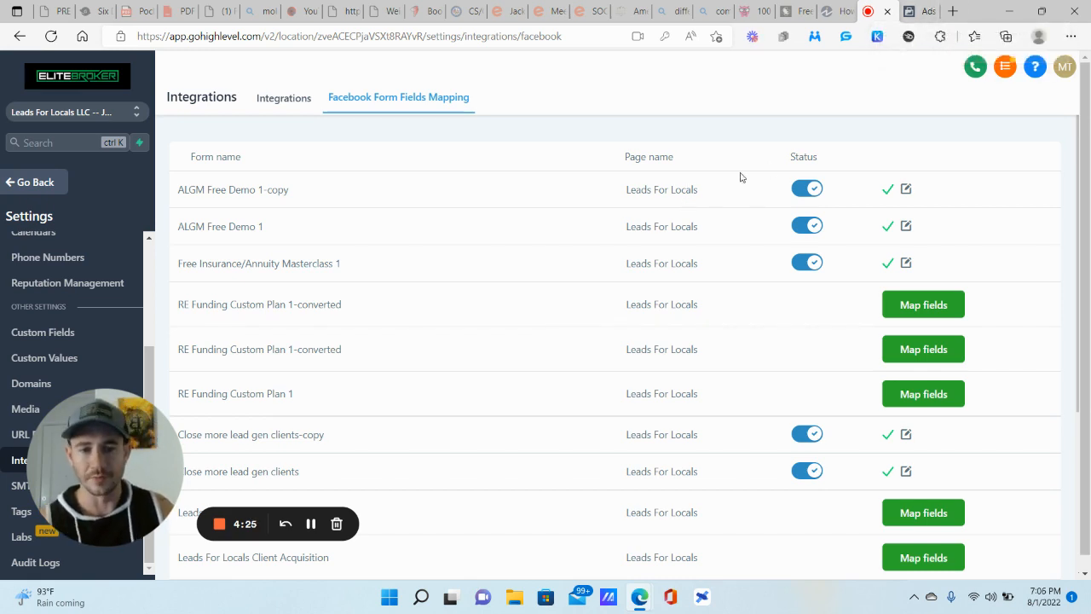
# - Examine the field mapping of the ALGM Free Demo 1-copy form, including the fields available for its agent-or-agency question, and close it unchanged
pyautogui.click(906, 189)
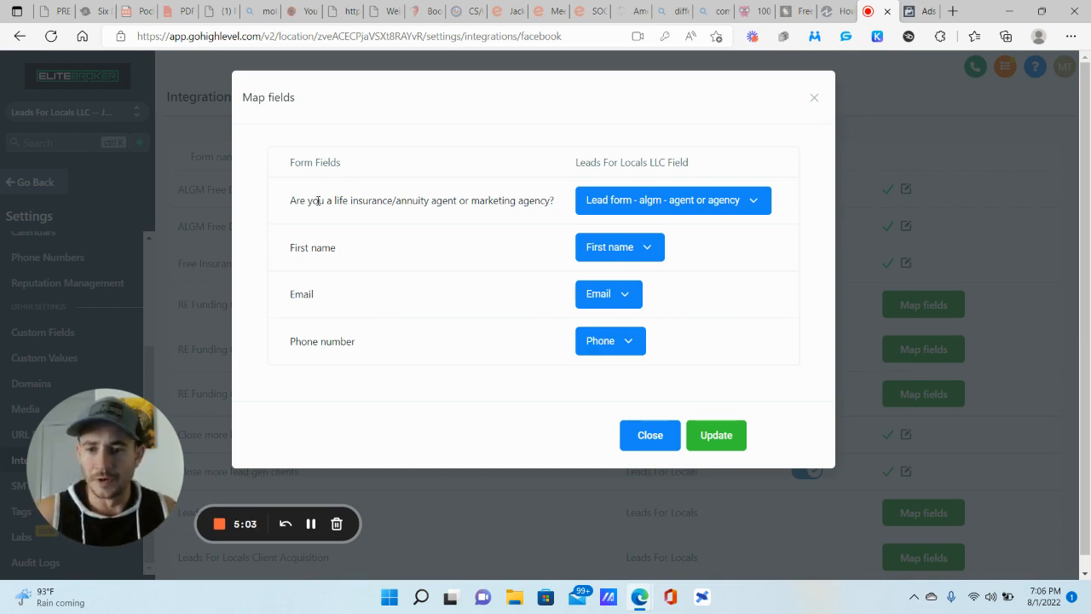
pyautogui.click(749, 202)
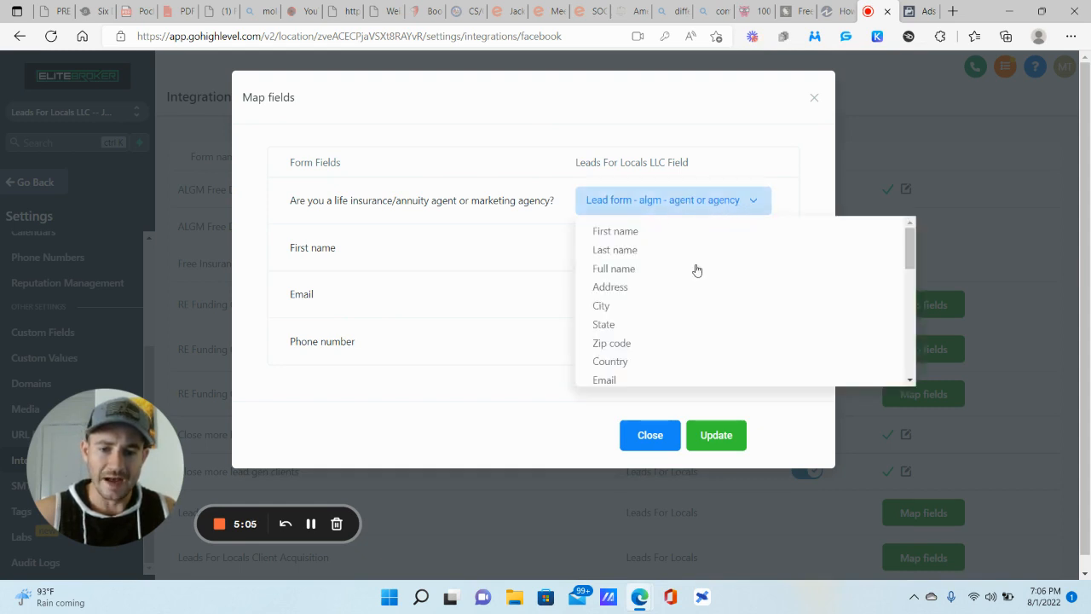
pyautogui.scroll(-2, 649, 272)
pyautogui.scroll(-3, 650, 272)
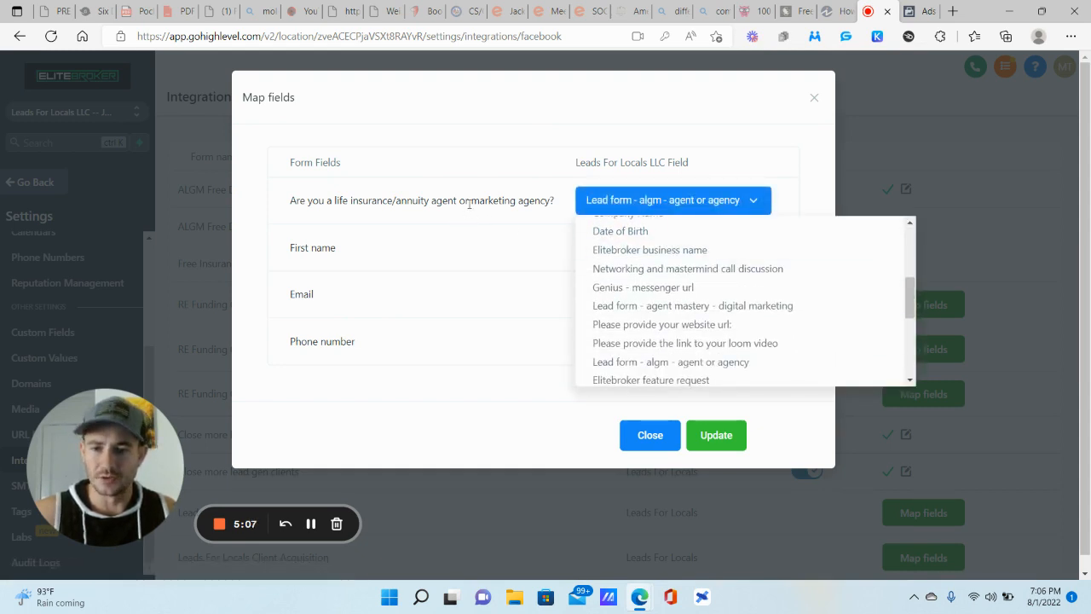
pyautogui.scroll(-3, 694, 317)
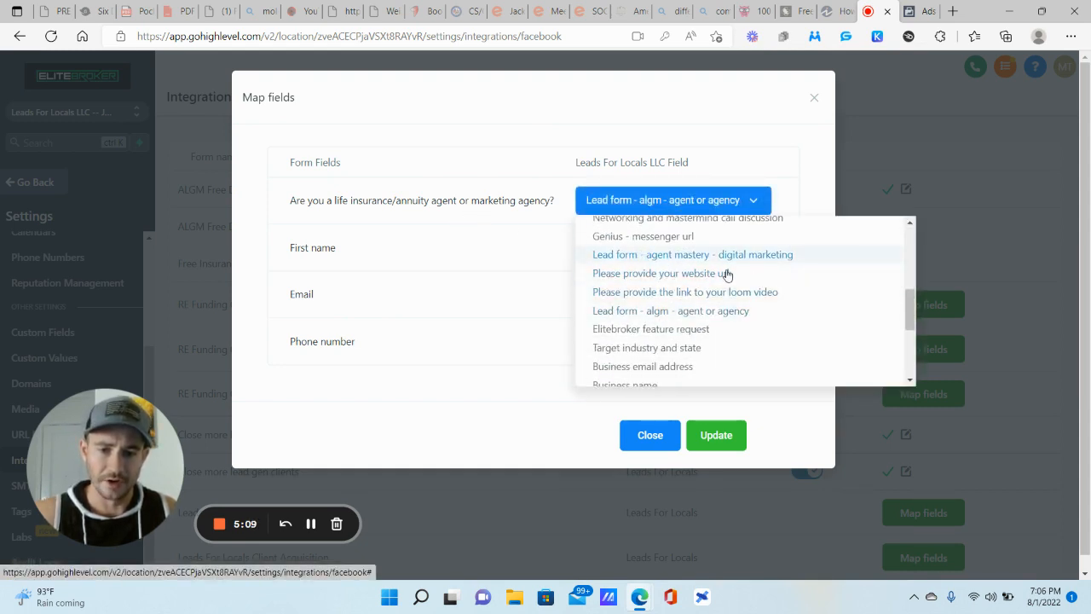
pyautogui.scroll(-1, 683, 312)
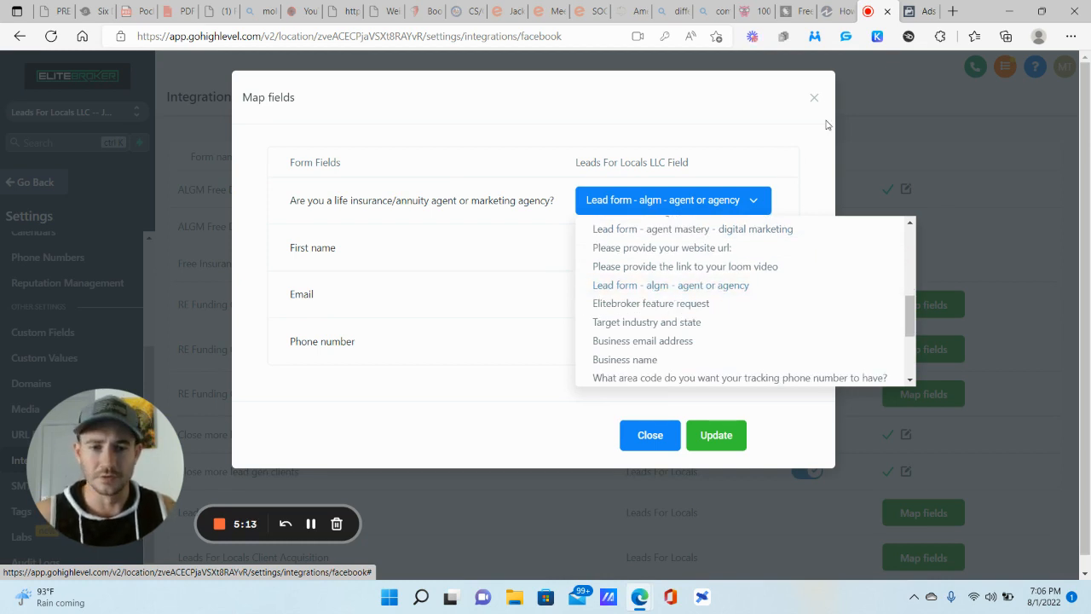
pyautogui.click(814, 93)
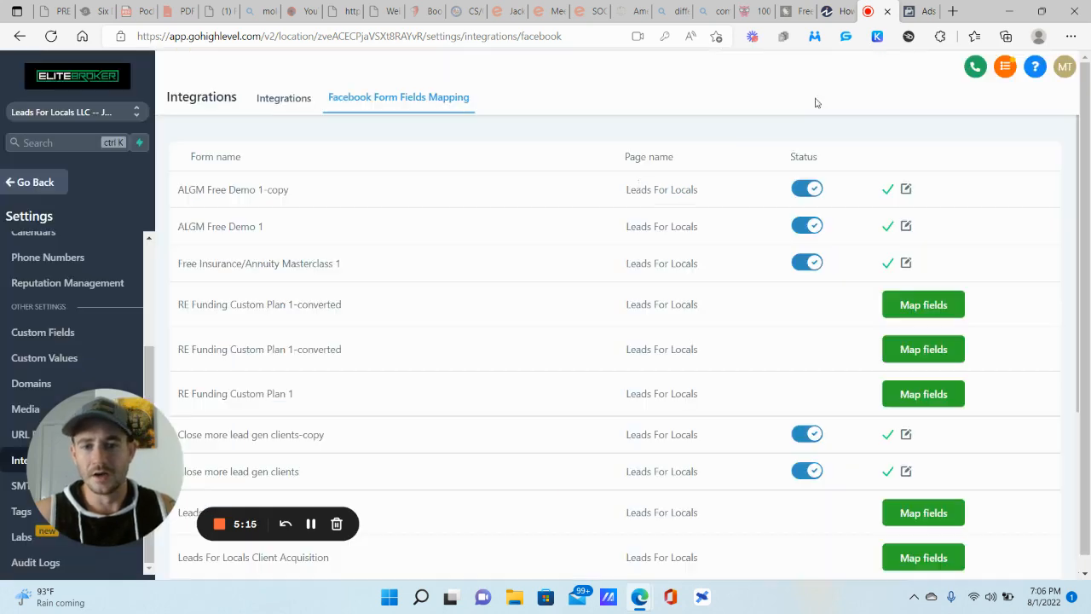
pyautogui.moveTo(120, 447); pyautogui.dragTo(319, 430)
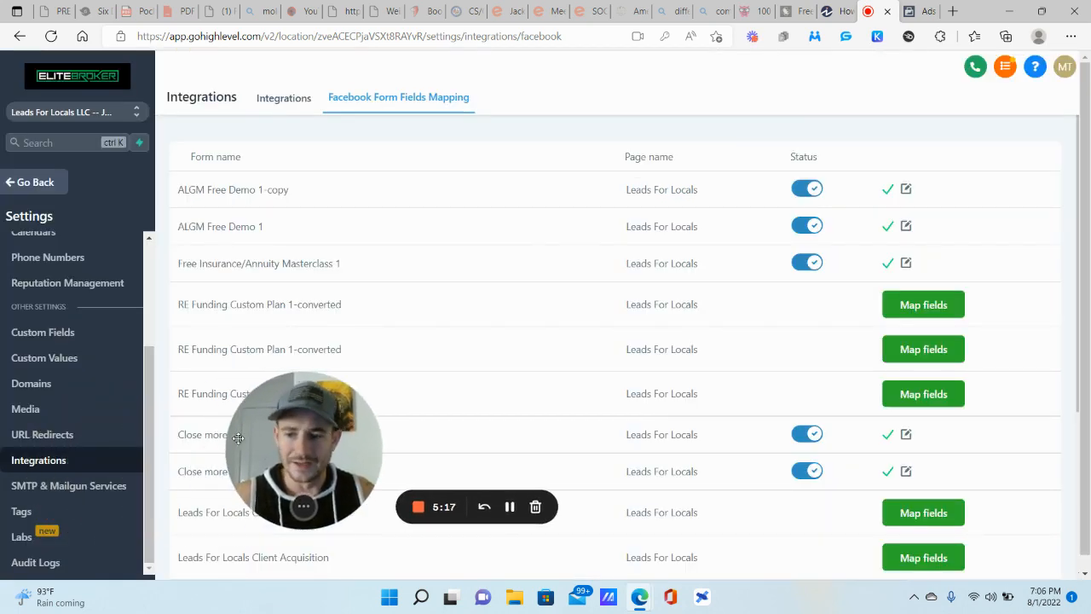
# - Leave the settings and open the Automation workflows list
pyautogui.click(47, 185)
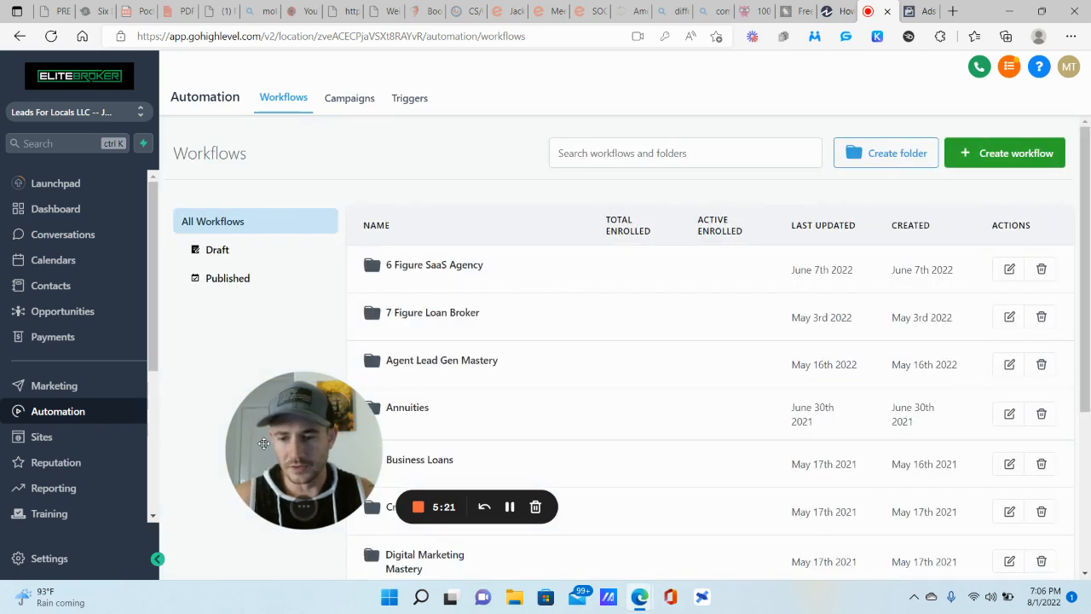
pyautogui.moveTo(291, 449); pyautogui.dragTo(104, 467)
# - Look through the templates offered for a new workflow and return to the workflows list
pyautogui.click(981, 153)
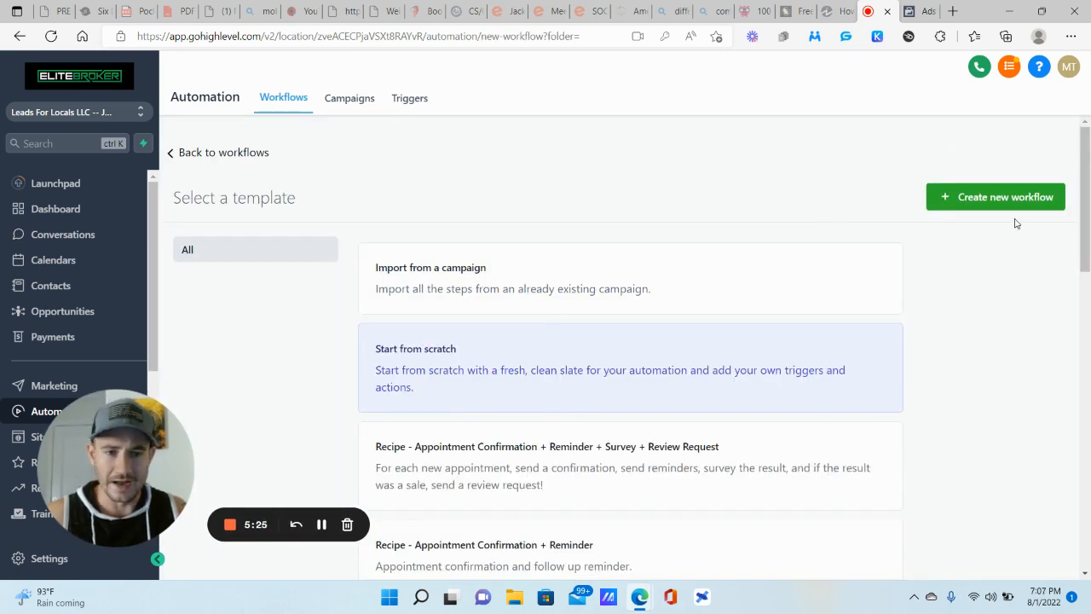
pyautogui.scroll(-8, 550, 341)
pyautogui.scroll(-2, 546, 384)
pyautogui.scroll(10, 217, 234)
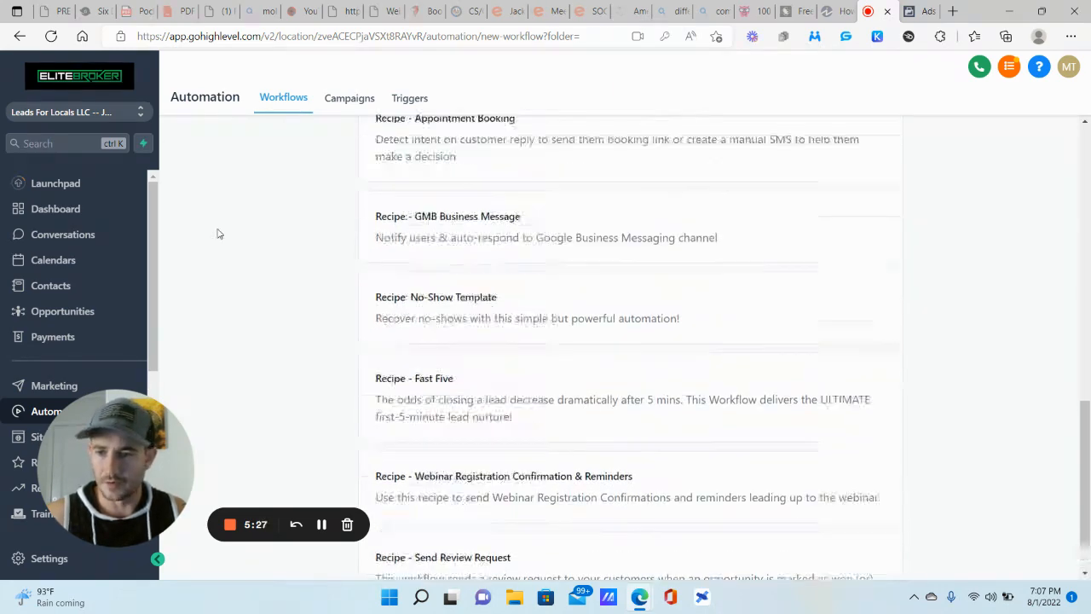
pyautogui.click(220, 158)
# - Open the Lead Filtering Test workflow and check the form filter of its Facebook Lead Form Submitted trigger, leaving it unchanged
pyautogui.scroll(-5, 792, 401)
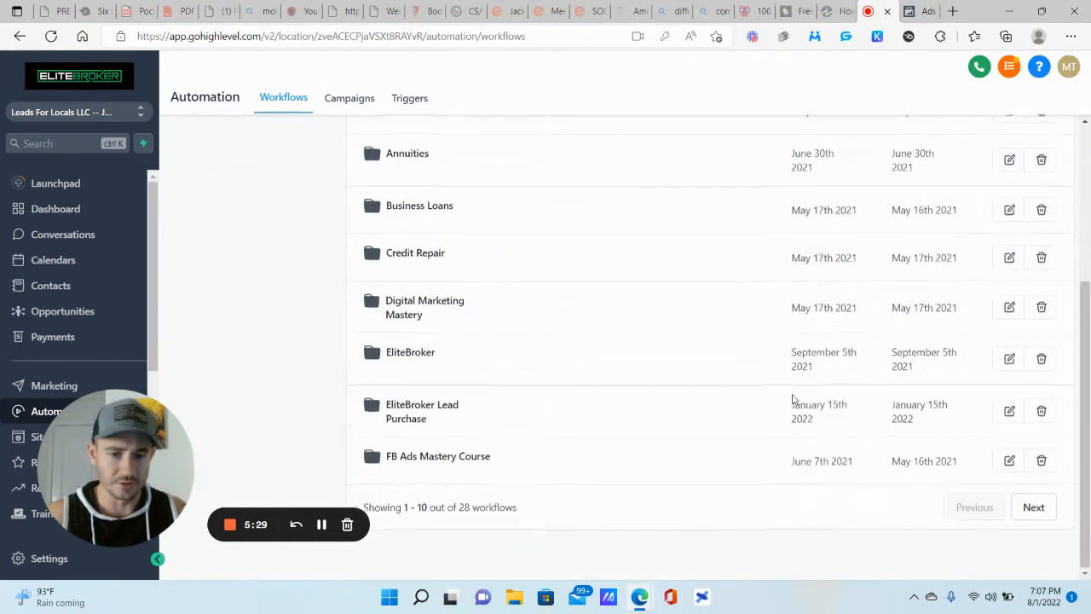
pyautogui.click(1027, 512)
pyautogui.click(1029, 508)
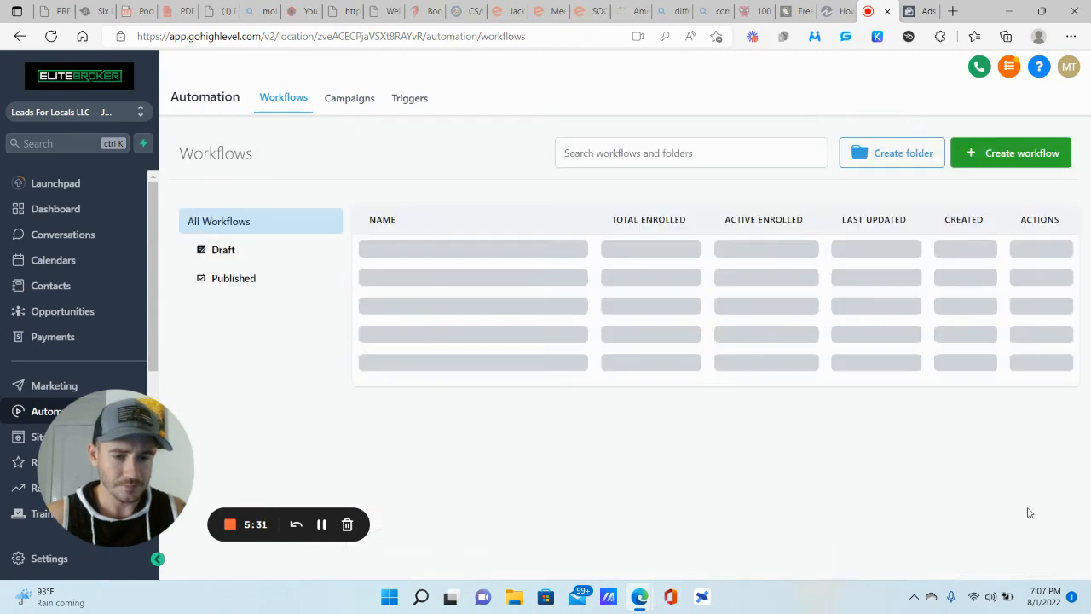
pyautogui.scroll(-1, 426, 386)
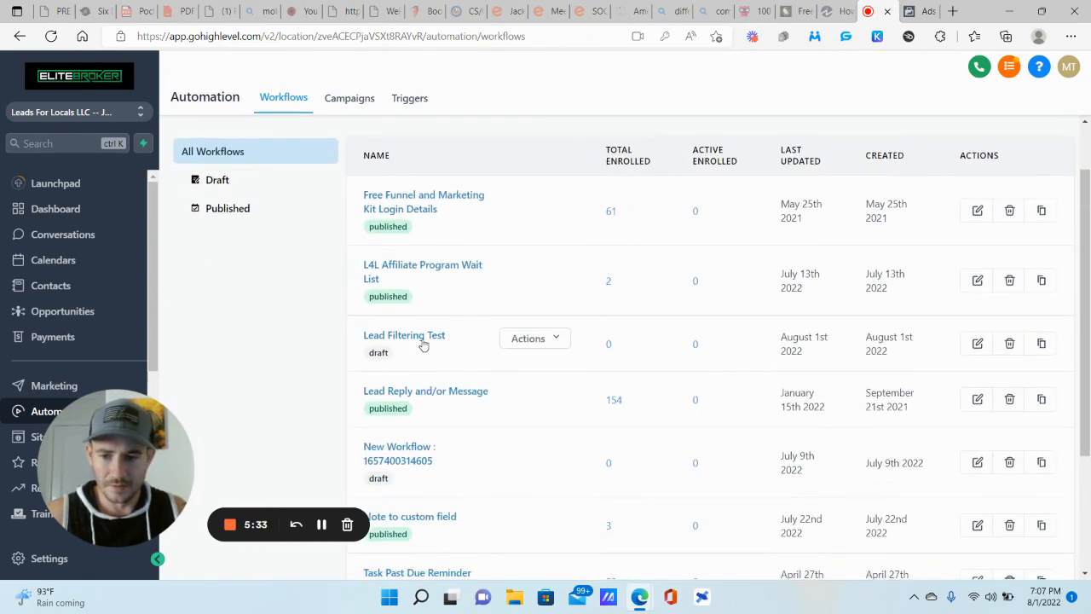
pyautogui.click(421, 344)
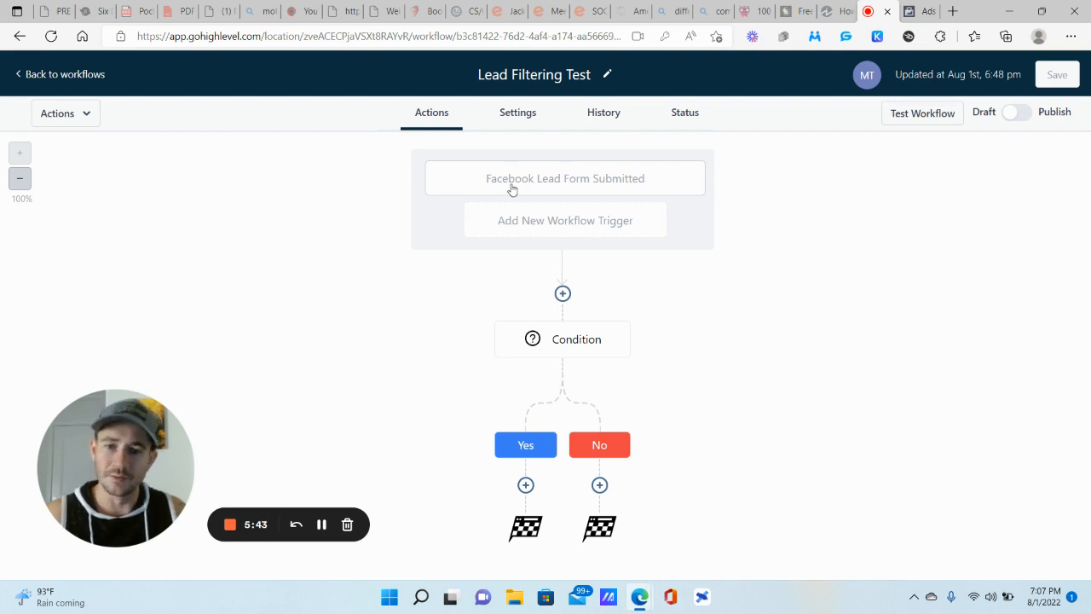
pyautogui.click(610, 181)
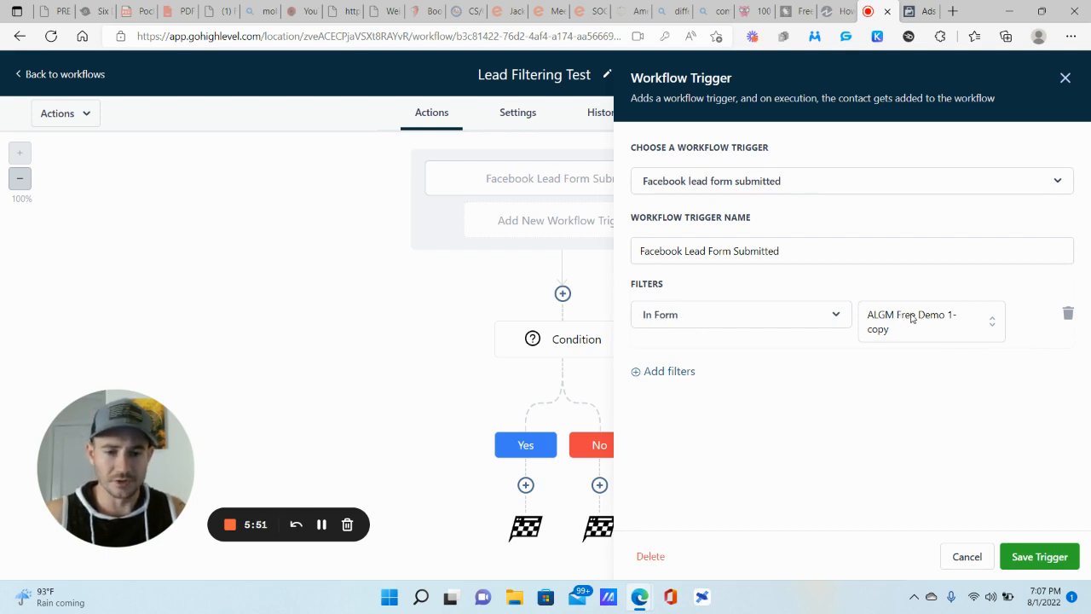
pyautogui.click(972, 556)
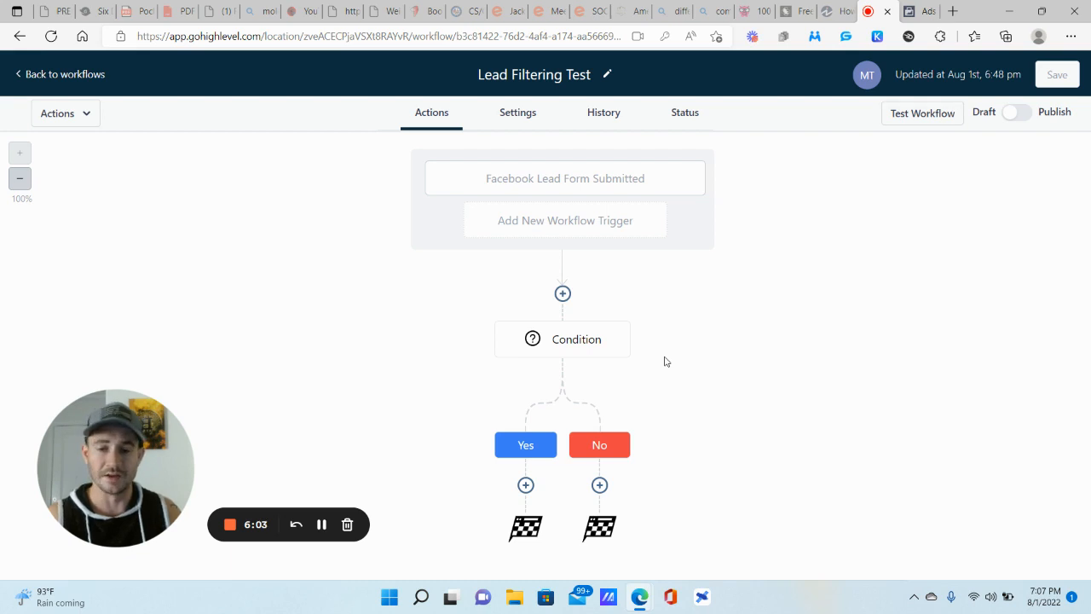
# - Add a condition directly below the trigger and base it on the contact field "Lead Form - ALGM - Agent or Agency"
pyautogui.click(563, 294)
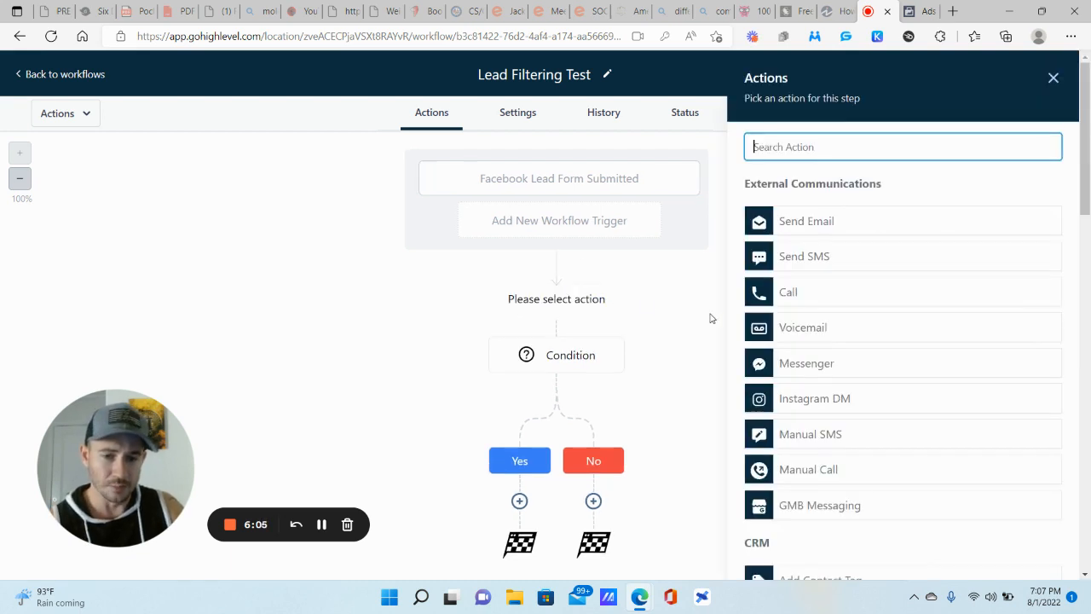
pyautogui.scroll(-10, 872, 316)
pyautogui.click(803, 424)
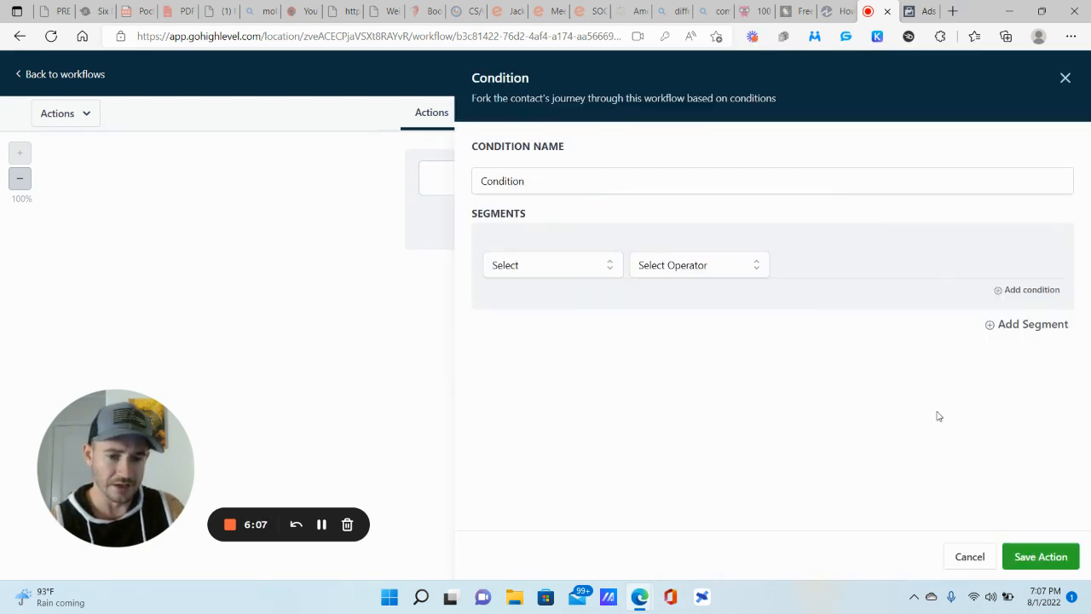
pyautogui.click(531, 266)
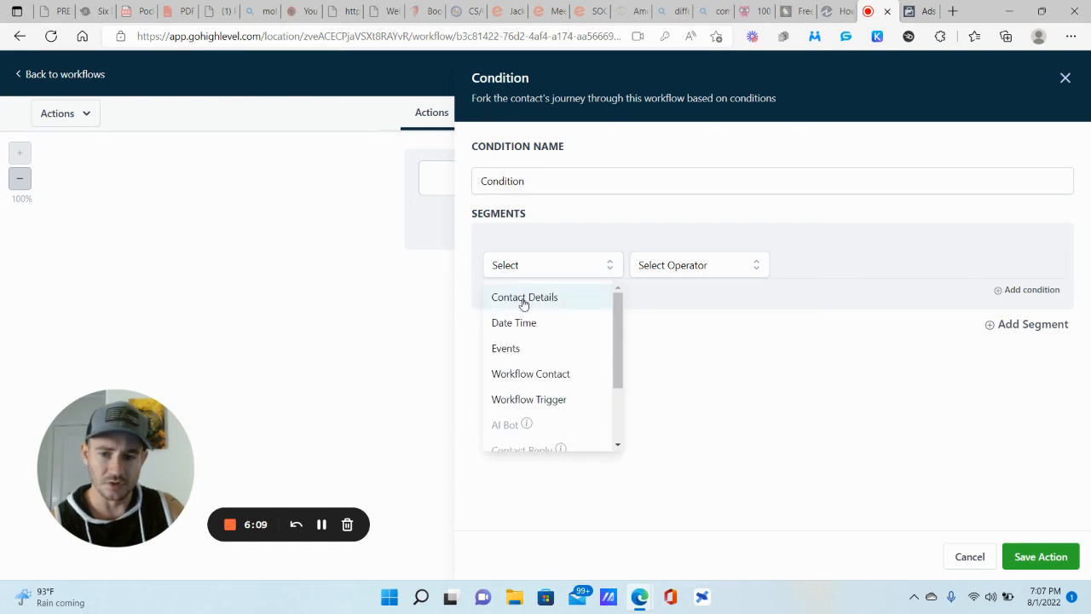
pyautogui.click(523, 298)
pyautogui.scroll(-3, 558, 414)
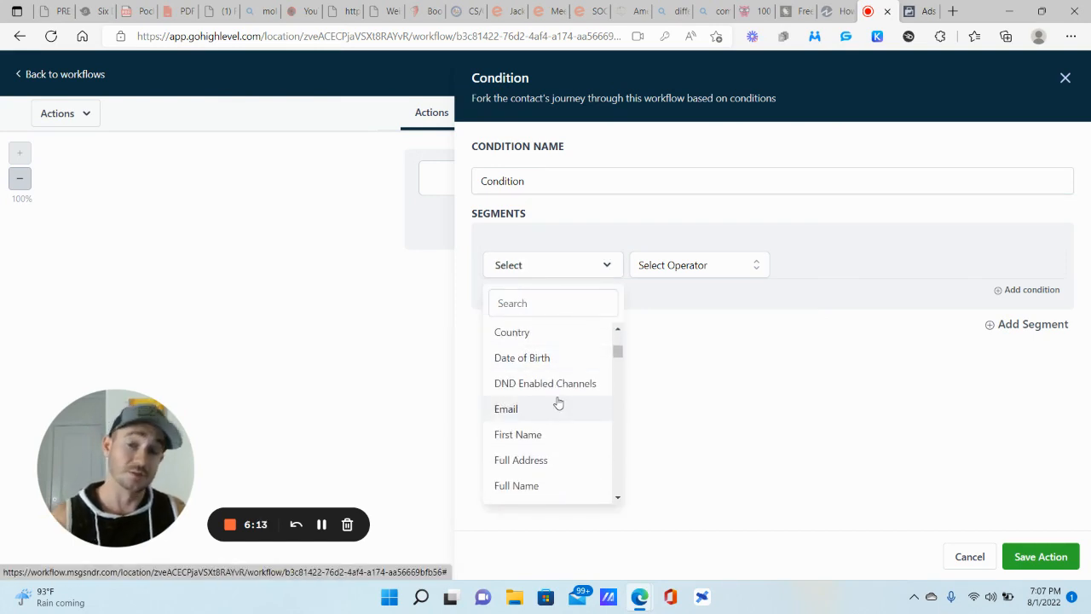
pyautogui.scroll(-4, 558, 402)
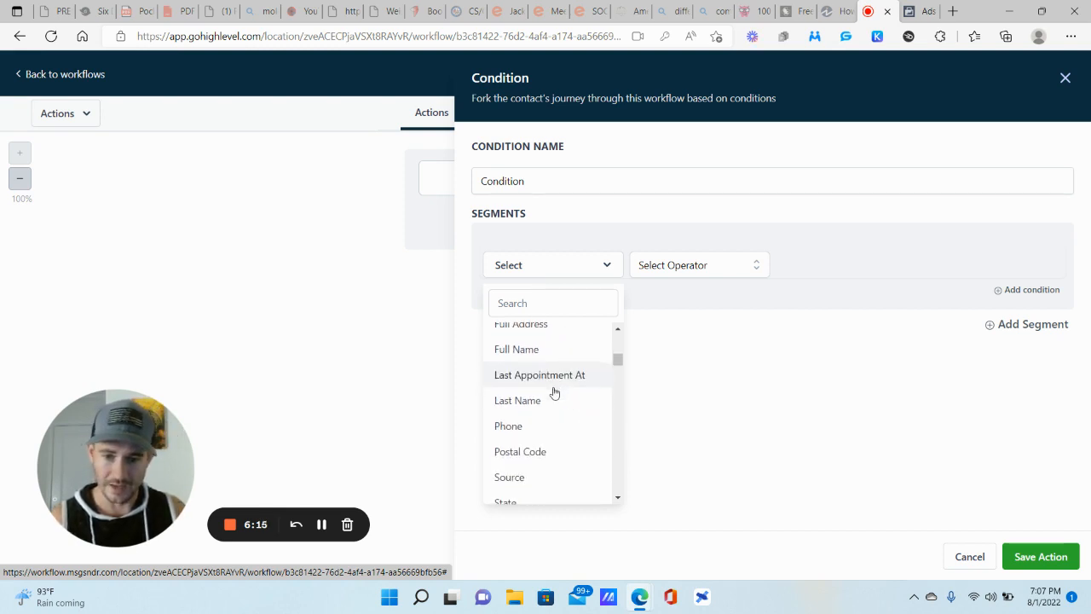
pyautogui.scroll(-8, 554, 383)
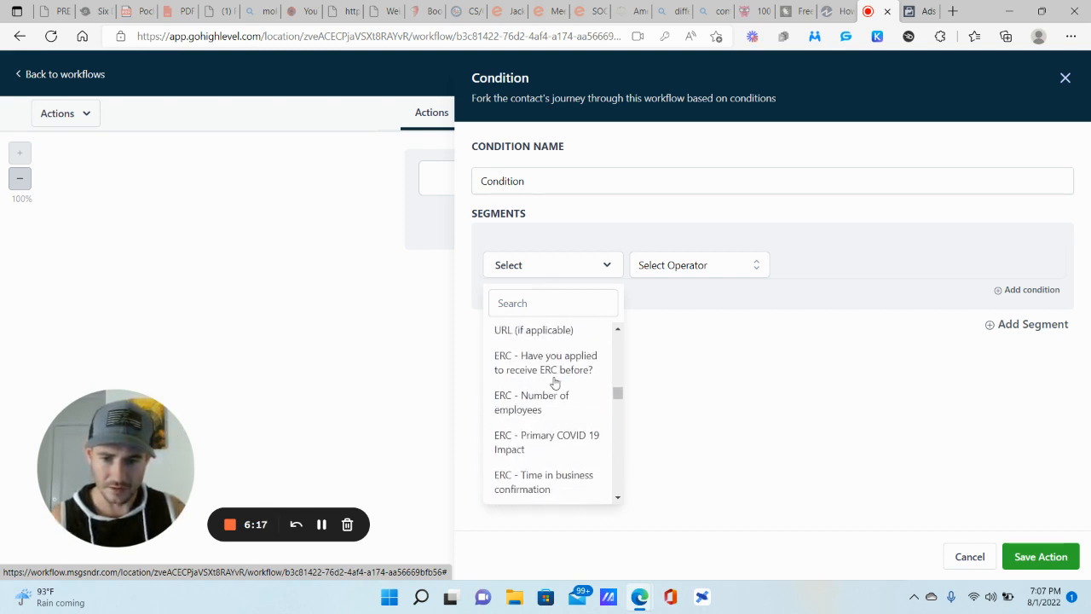
pyautogui.scroll(-6, 554, 383)
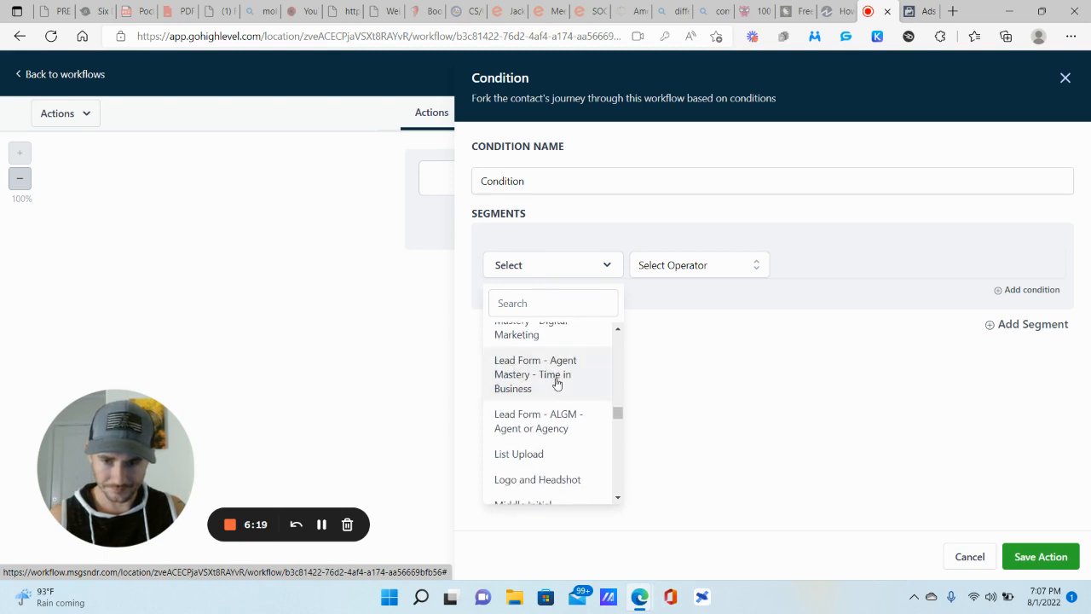
pyautogui.click(529, 421)
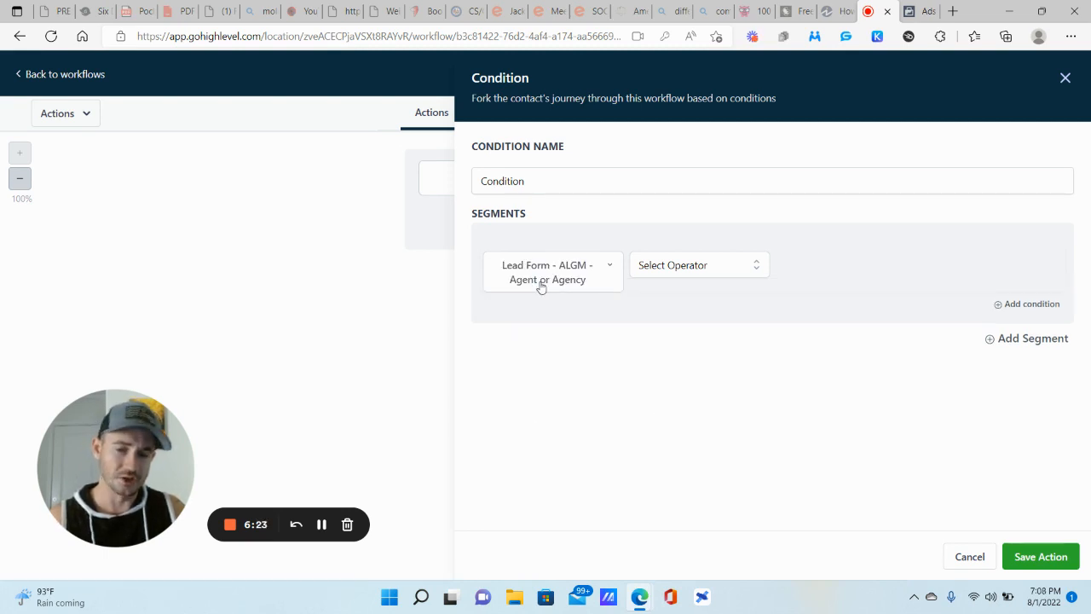
# - Set the condition to Is "I am a life insurance/annuity agent", check the wording against the Facebook form's answer, and save the condition
pyautogui.click(689, 267)
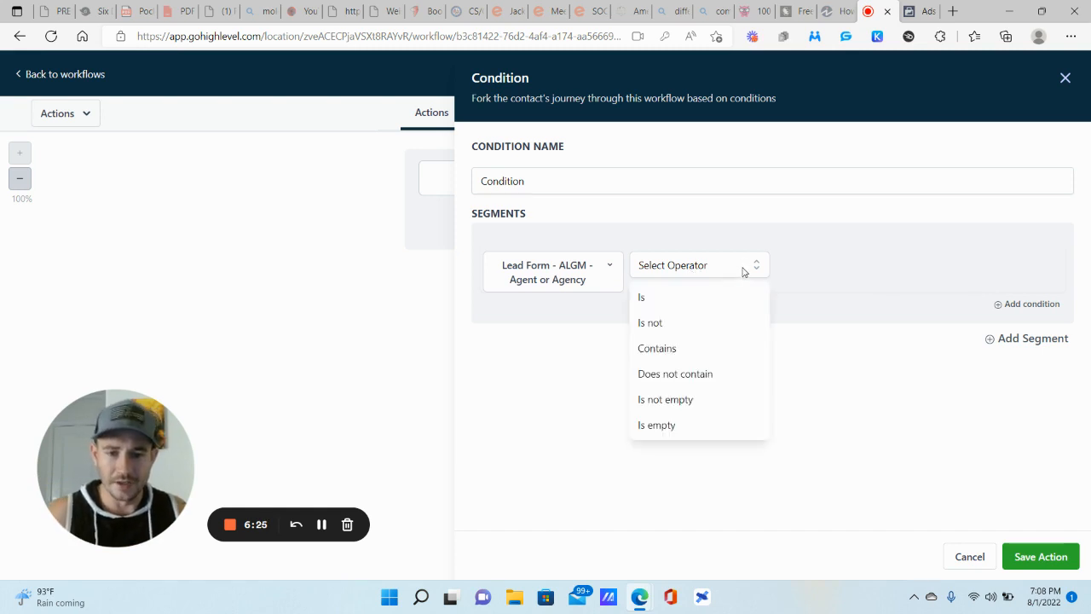
pyautogui.click(651, 300)
pyautogui.click(821, 264)
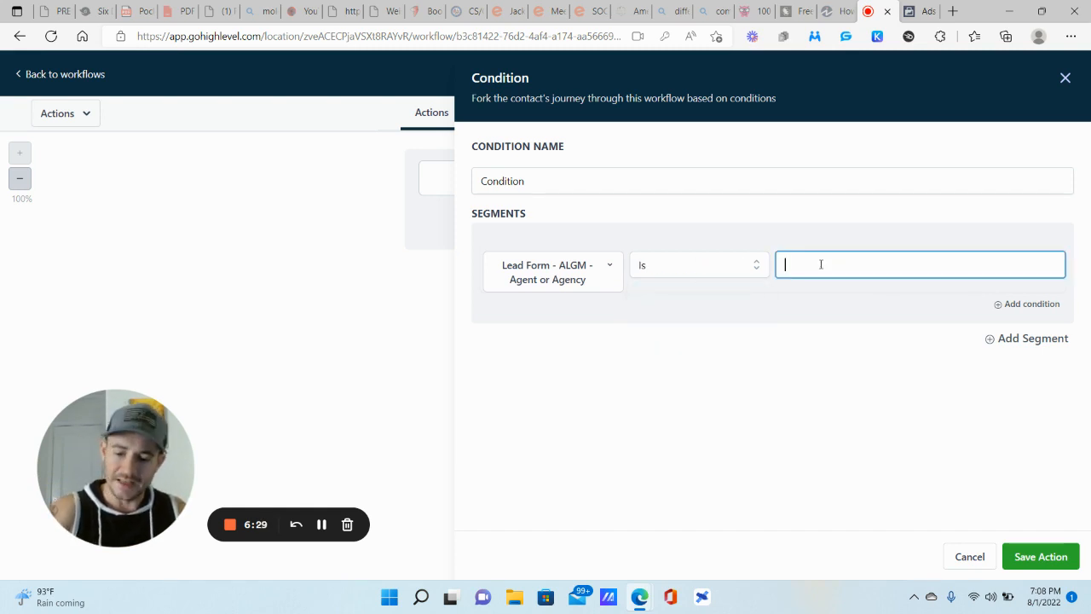
pyautogui.write('I am a life insurance/annuity agent')
pyautogui.hotkey('ctrl', 'Tab')
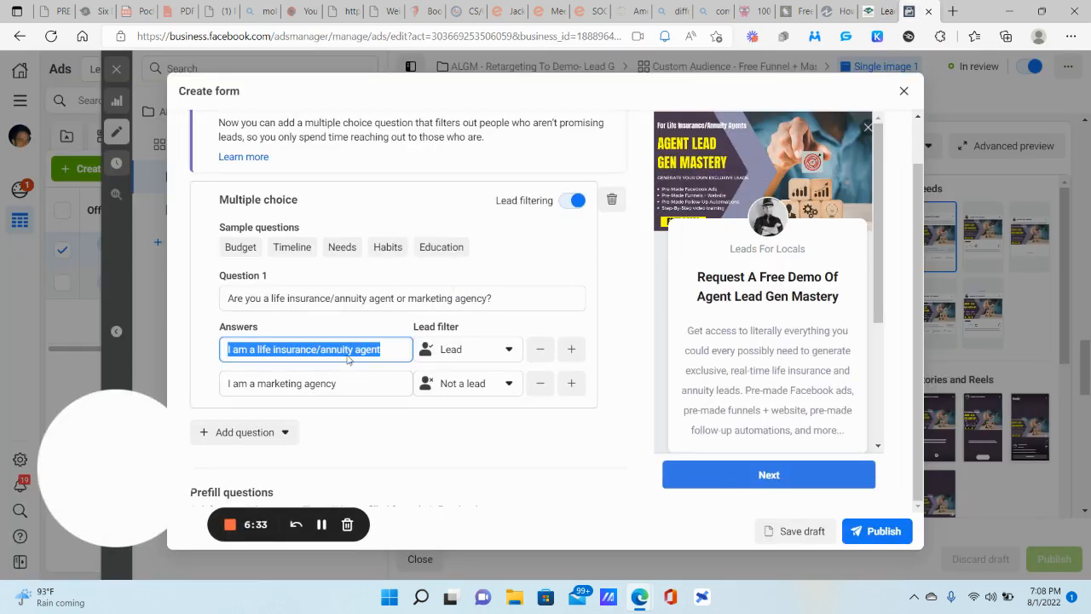
pyautogui.click(888, 10)
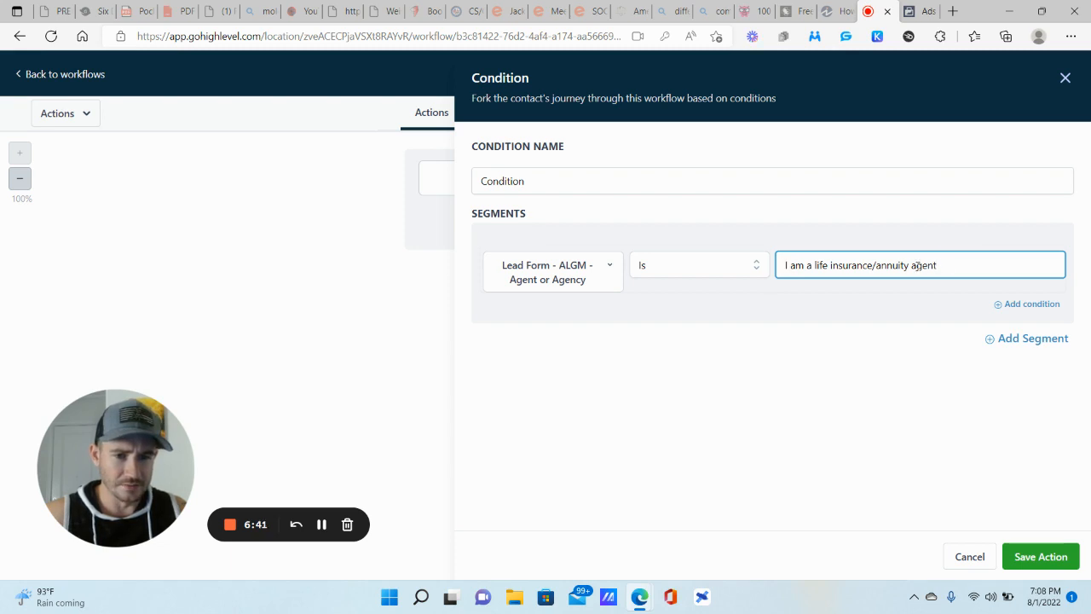
pyautogui.click(1050, 563)
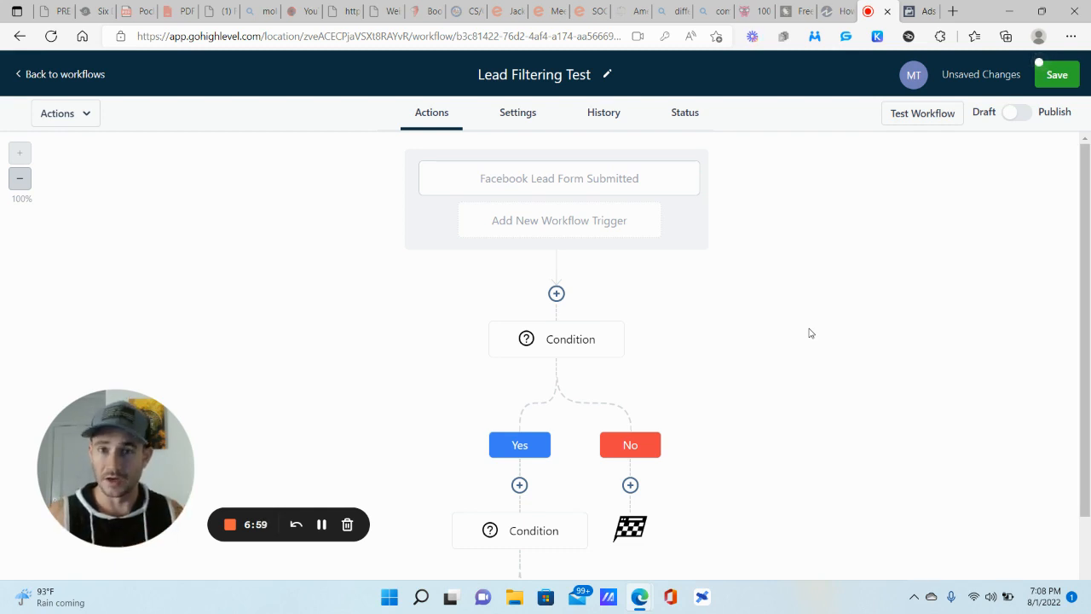
# - Delete the second condition under the Yes branch, choosing to delete its Yes branch
pyautogui.scroll(-1, 810, 332)
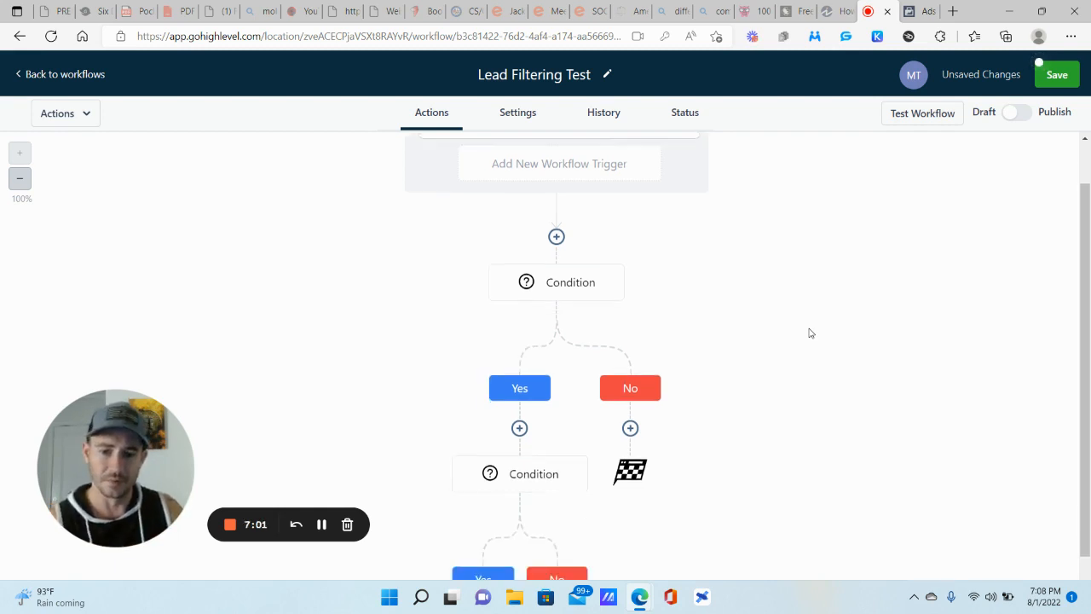
pyautogui.scroll(-1, 580, 468)
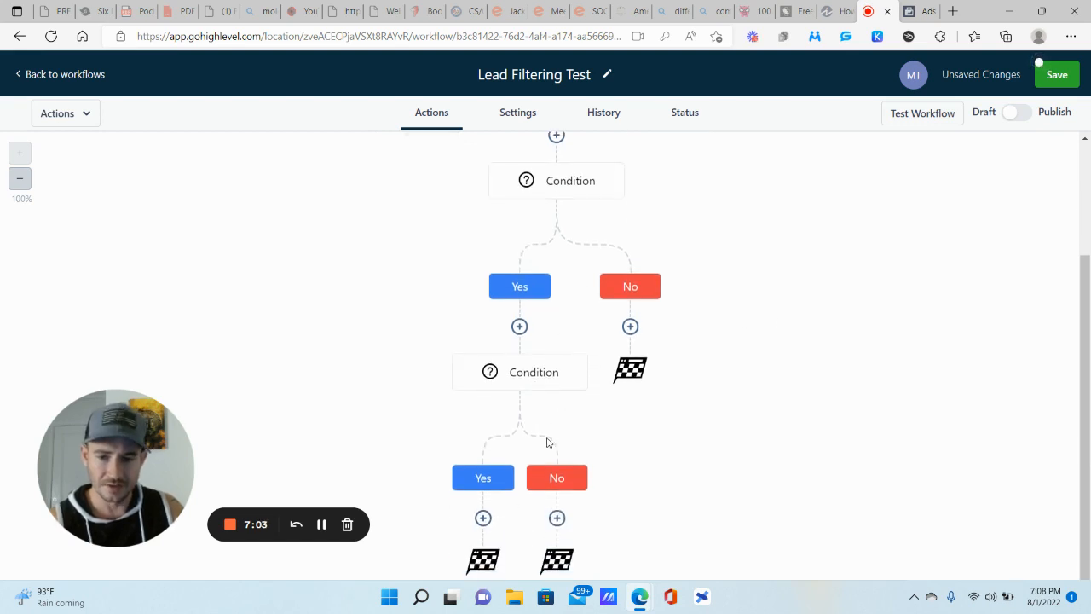
pyautogui.scroll(-1, 548, 440)
pyautogui.click(587, 328)
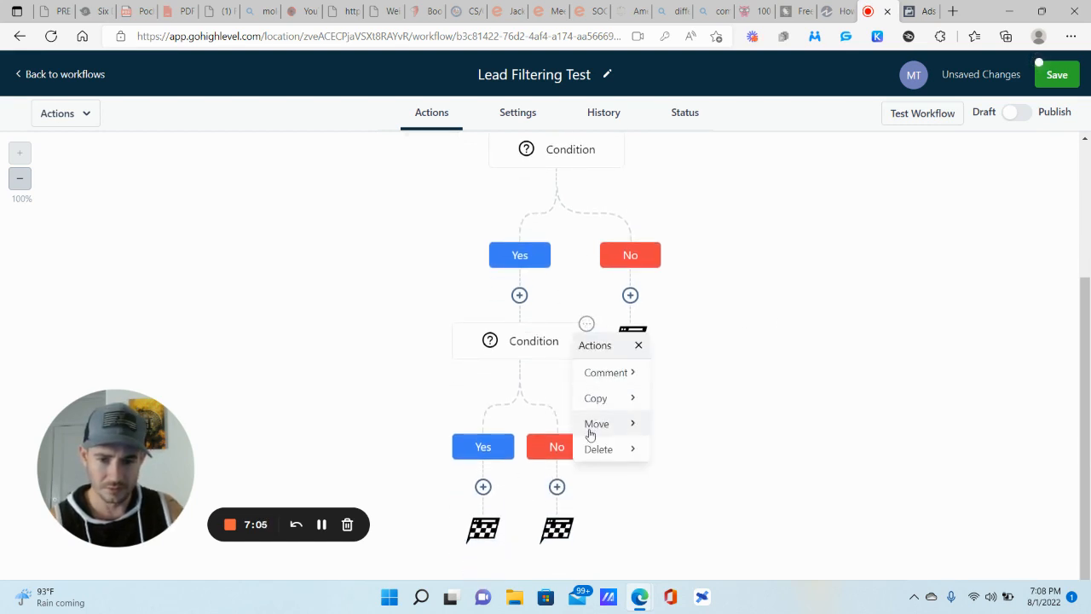
pyautogui.moveTo(648, 447)
pyautogui.click(708, 372)
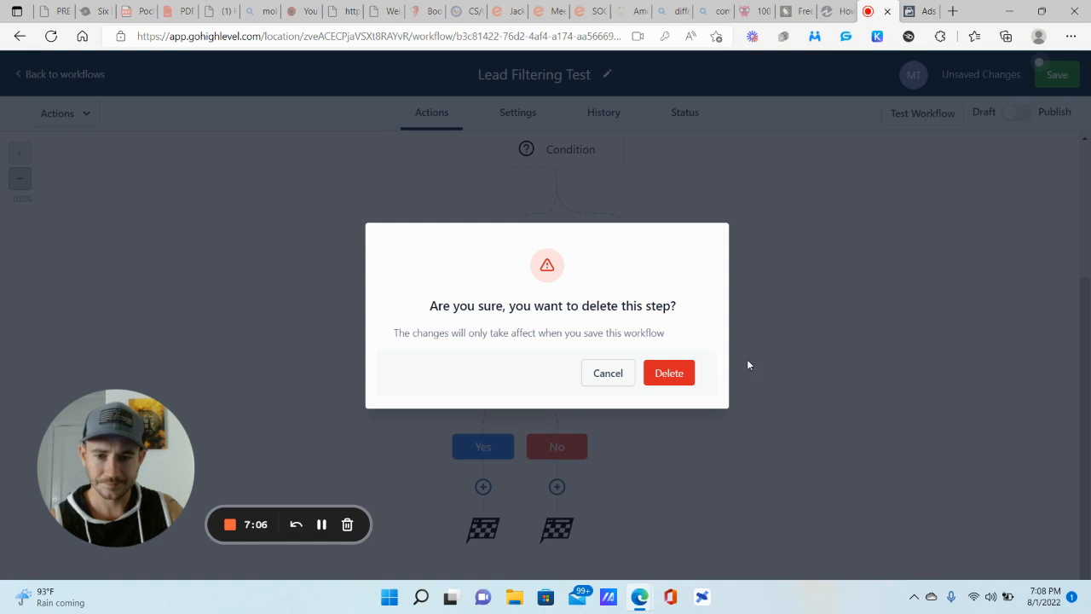
pyautogui.click(670, 376)
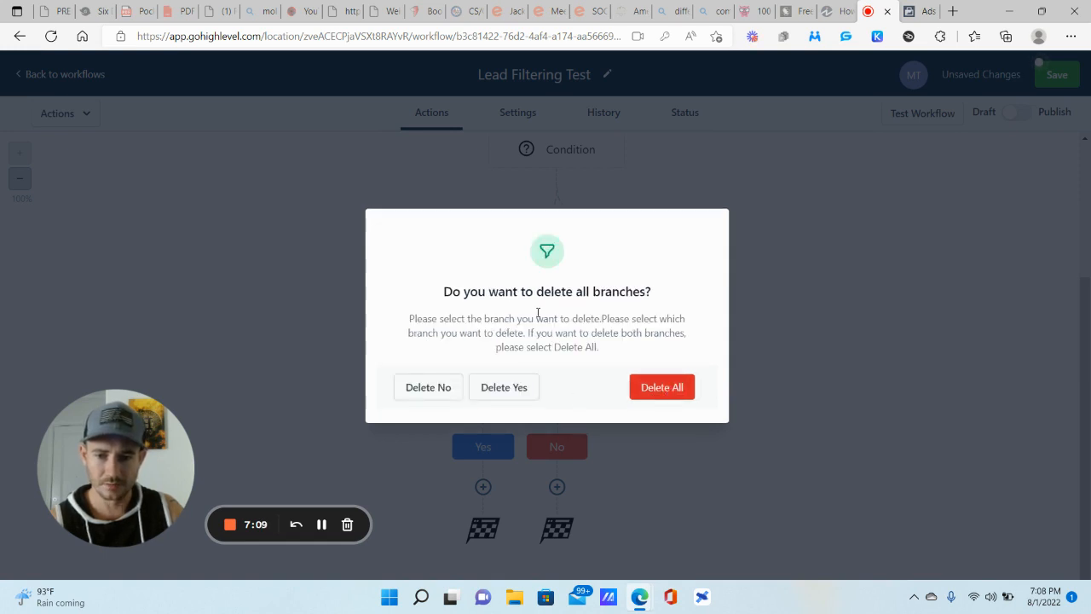
pyautogui.click(524, 394)
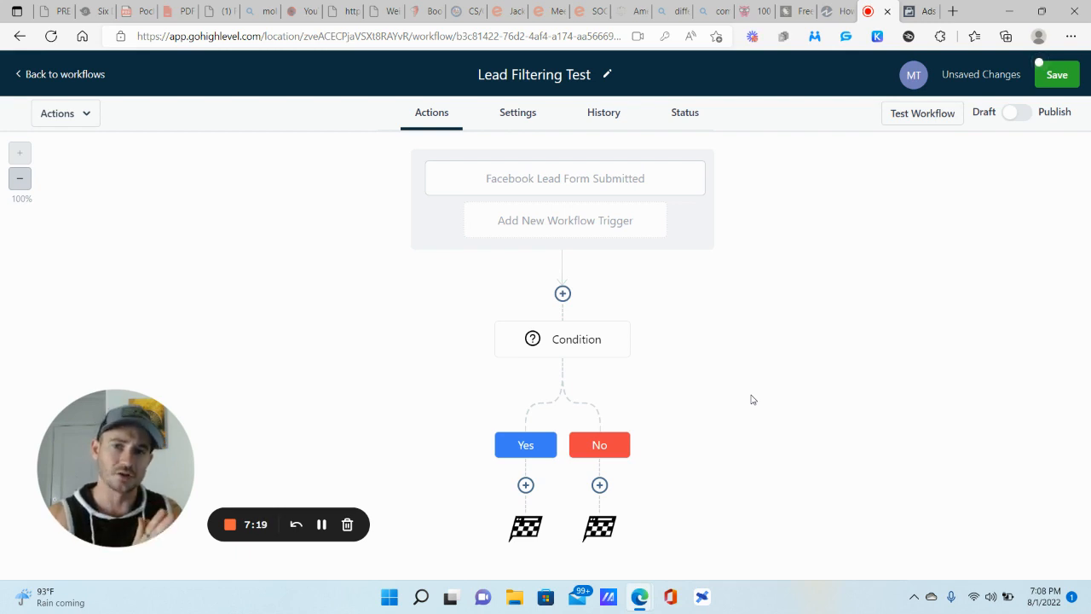
# - Start a new action on the condition's Yes branch and check the lead form's multiple-choice answers in Facebook Ads Manager
pyautogui.click(525, 484)
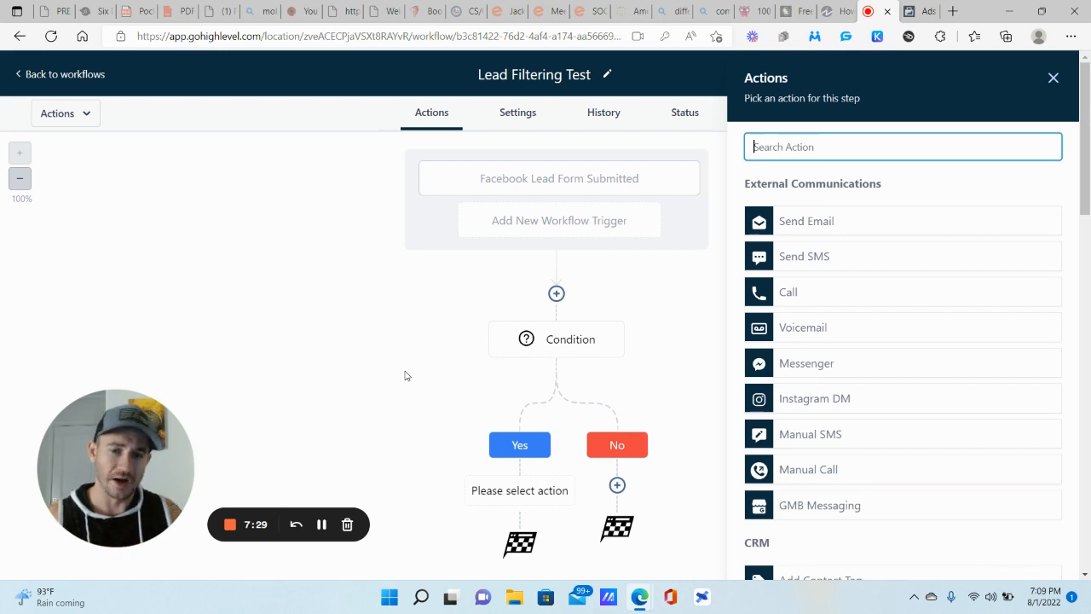
pyautogui.scroll(-1, 585, 485)
pyautogui.scroll(-5, 830, 319)
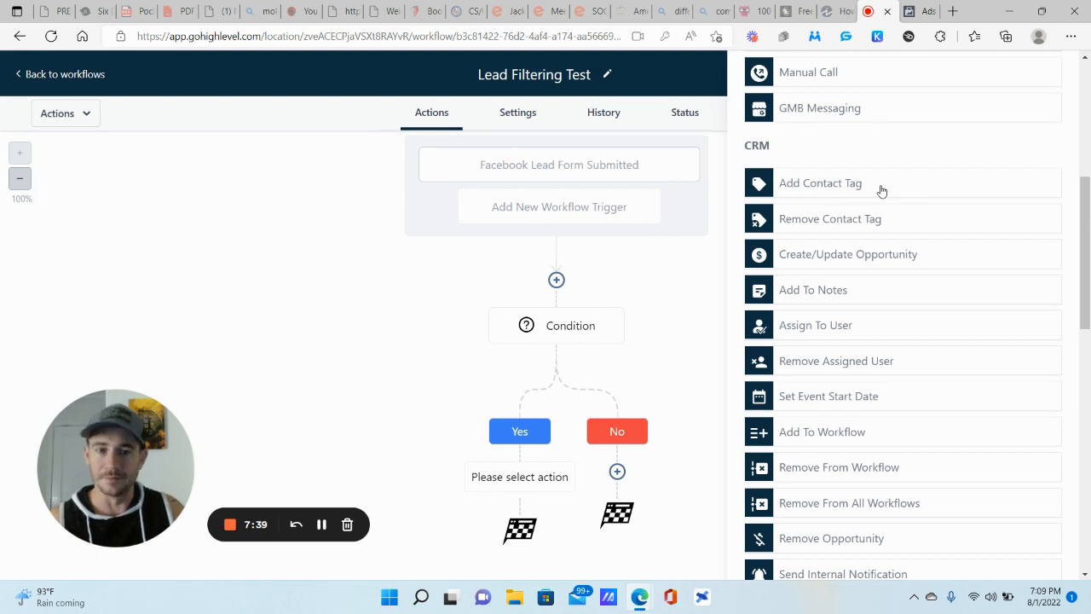
pyautogui.click(916, 11)
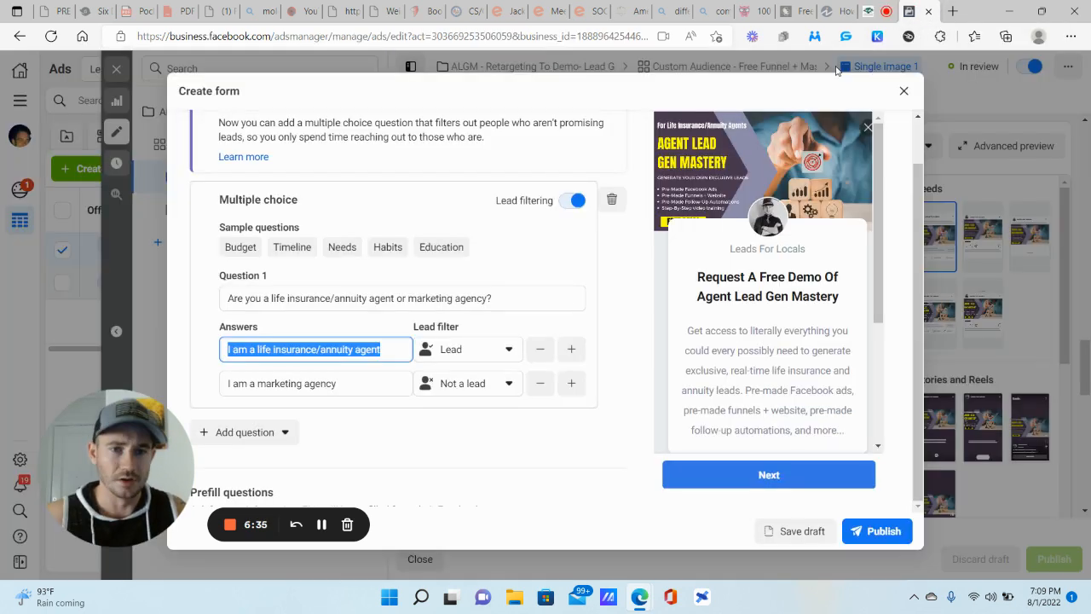
pyautogui.scroll(1, 733, 179)
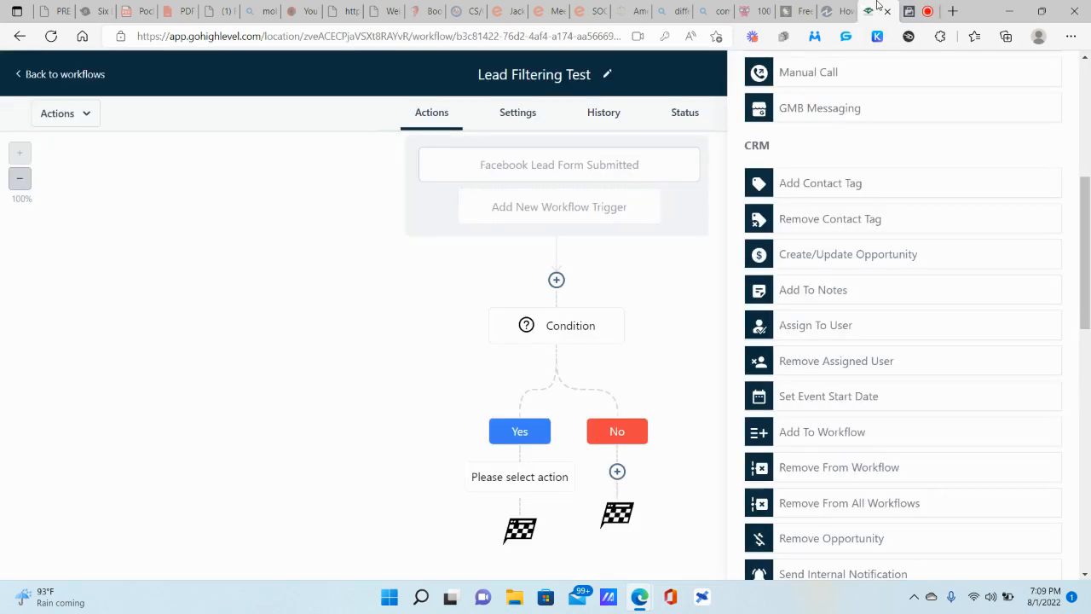
pyautogui.click(869, 11)
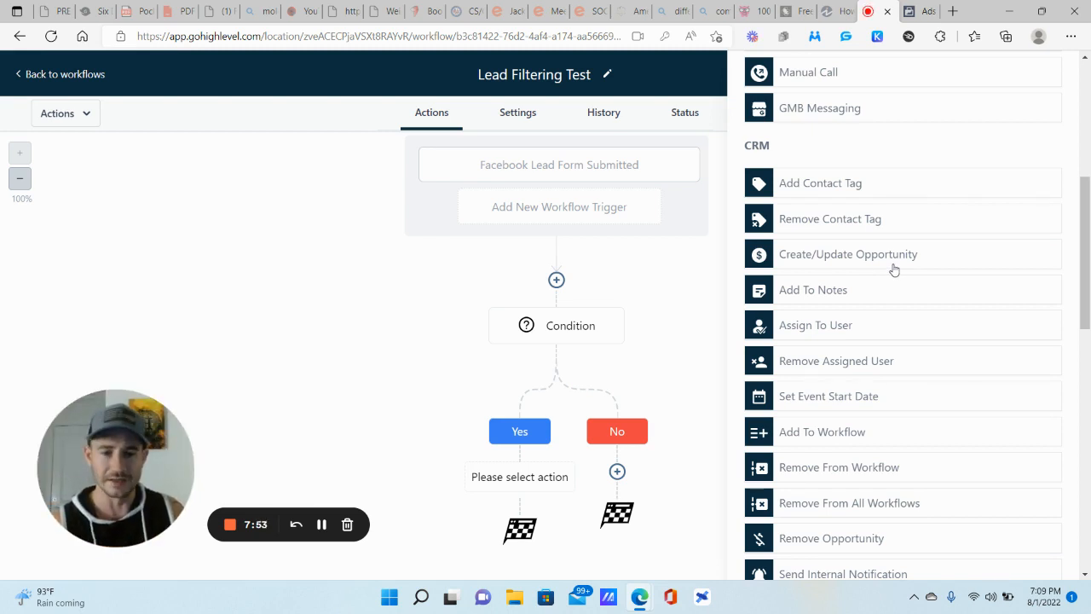
# - Make the Yes branch action an Add Contact Tag with the tag "algm free demo optin" and save it
pyautogui.click(831, 184)
pyautogui.click(816, 237)
pyautogui.click(824, 324)
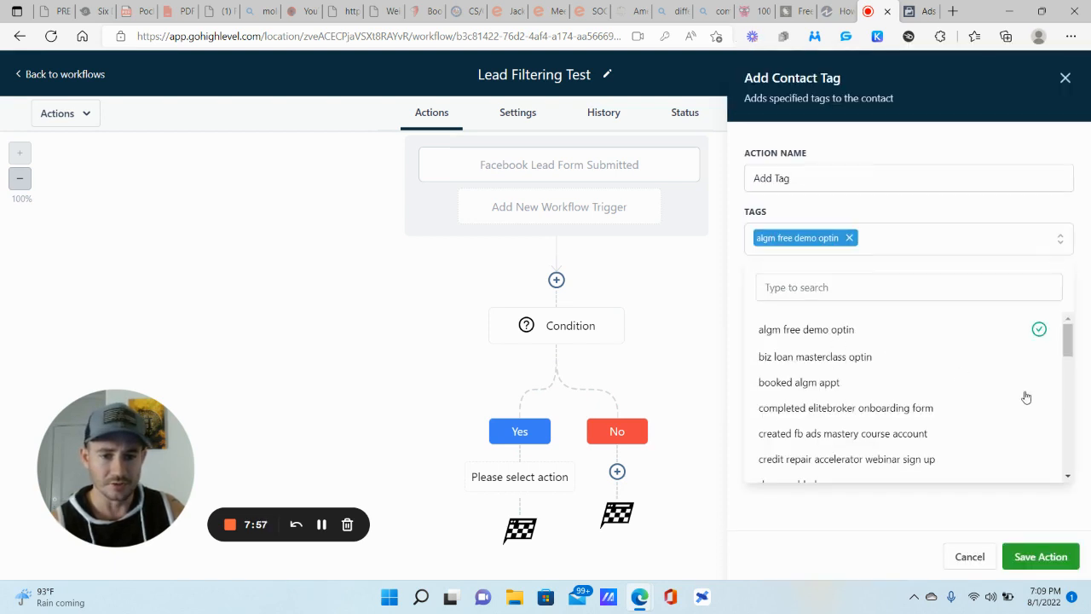
pyautogui.click(1031, 555)
# - Add a Create/Update Opportunity action below the Add Tag action on the Yes branch and choose the Agent Lead Gen Mastery pipeline
pyautogui.click(519, 487)
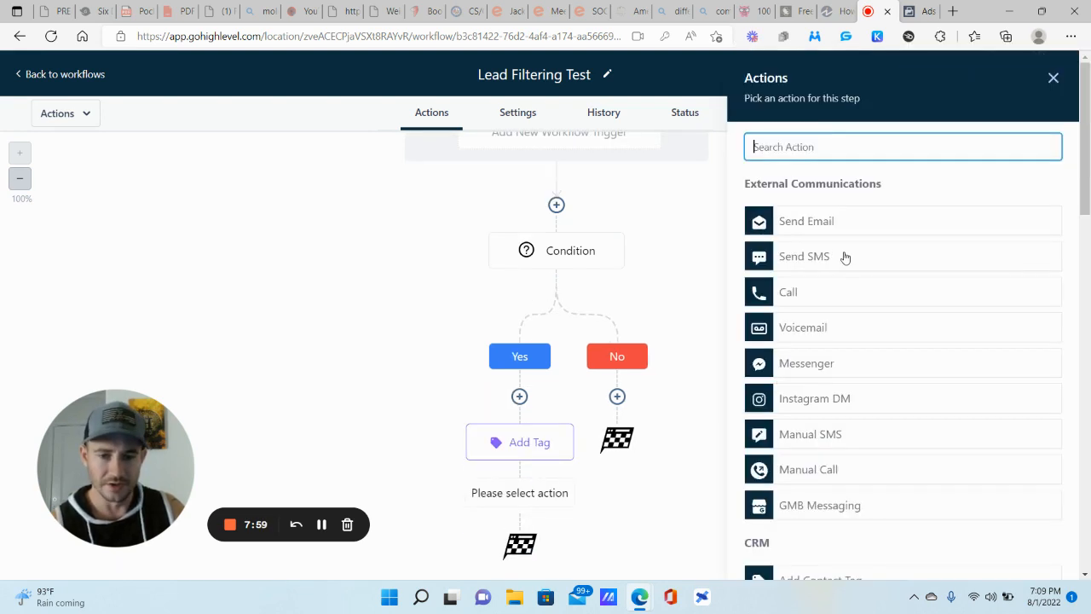
pyautogui.scroll(-5, 842, 254)
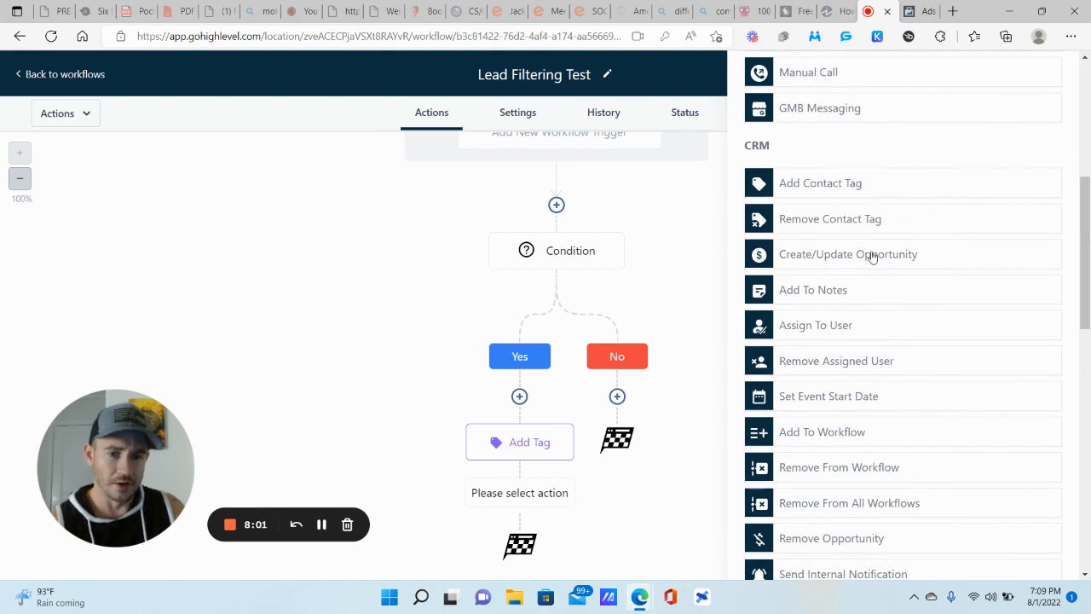
pyautogui.click(871, 255)
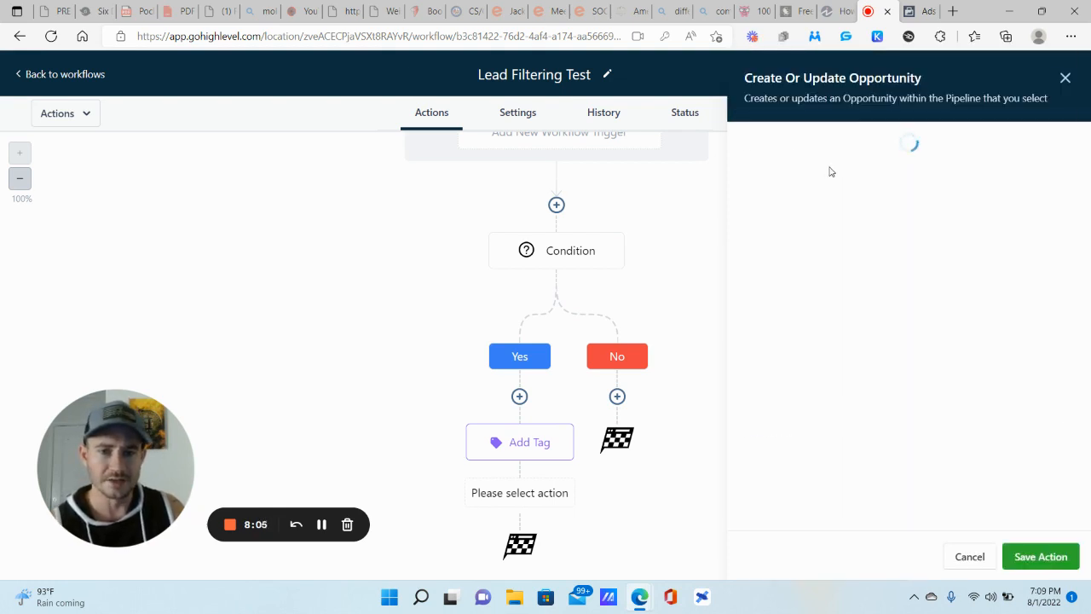
pyautogui.click(828, 244)
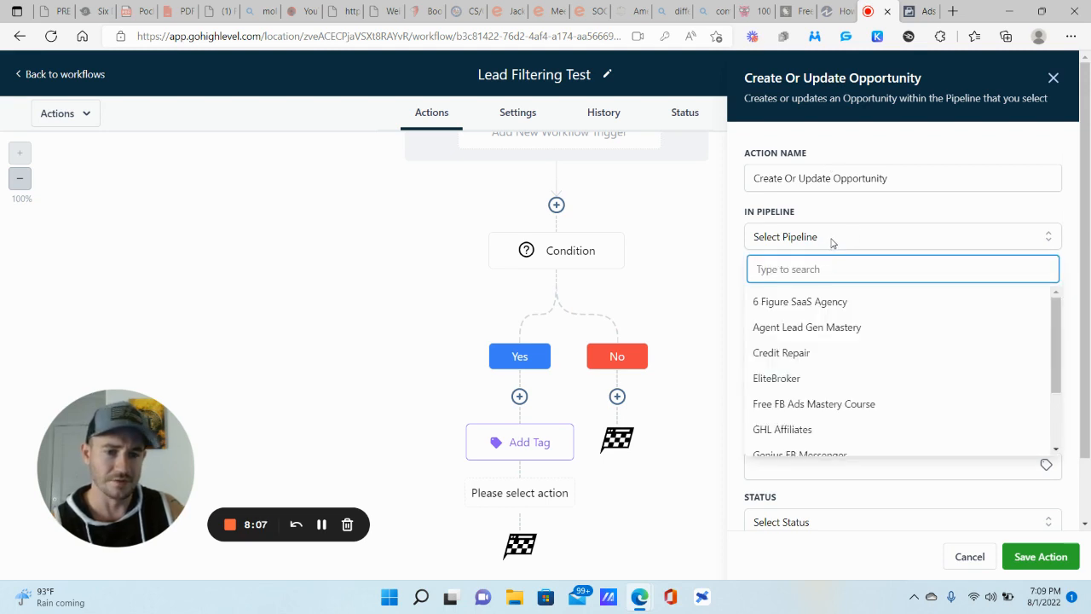
pyautogui.scroll(-3, 841, 309)
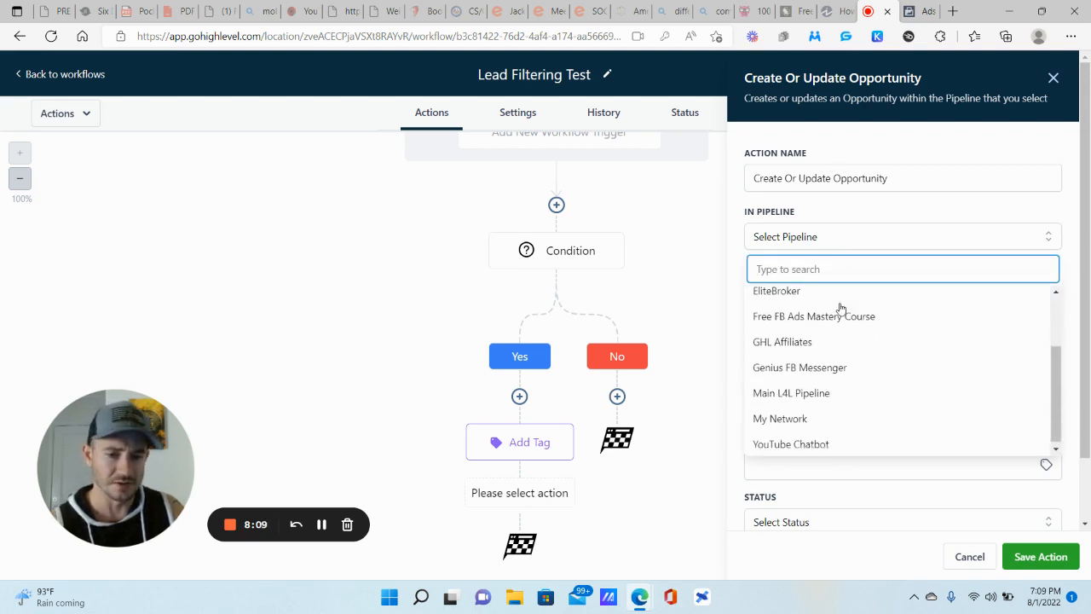
pyautogui.scroll(3, 835, 302)
pyautogui.click(801, 325)
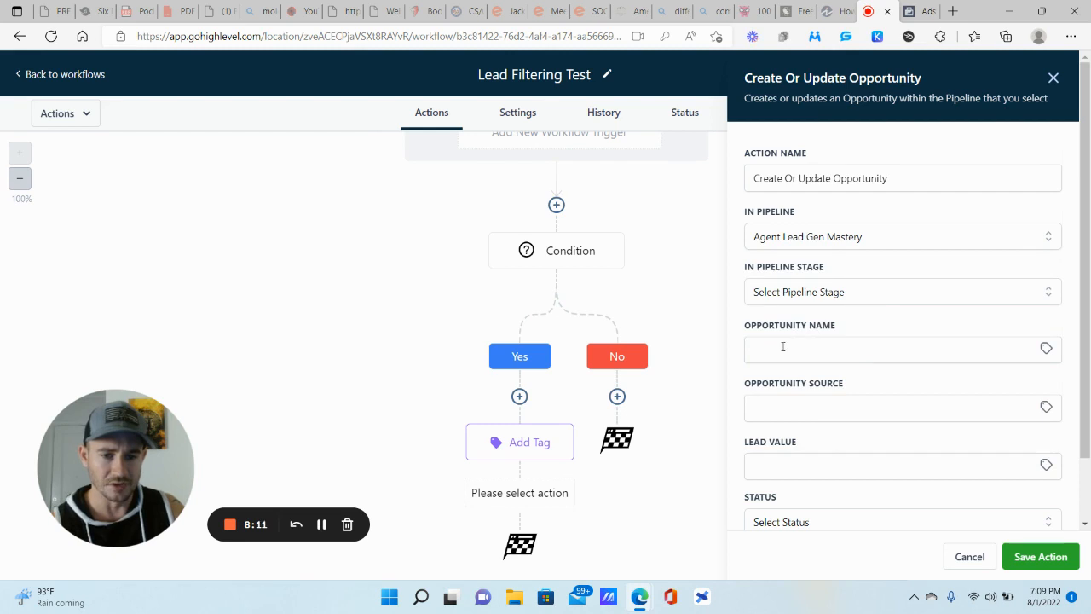
# - Set the opportunity's pipeline stage to Demo Optin
pyautogui.click(820, 294)
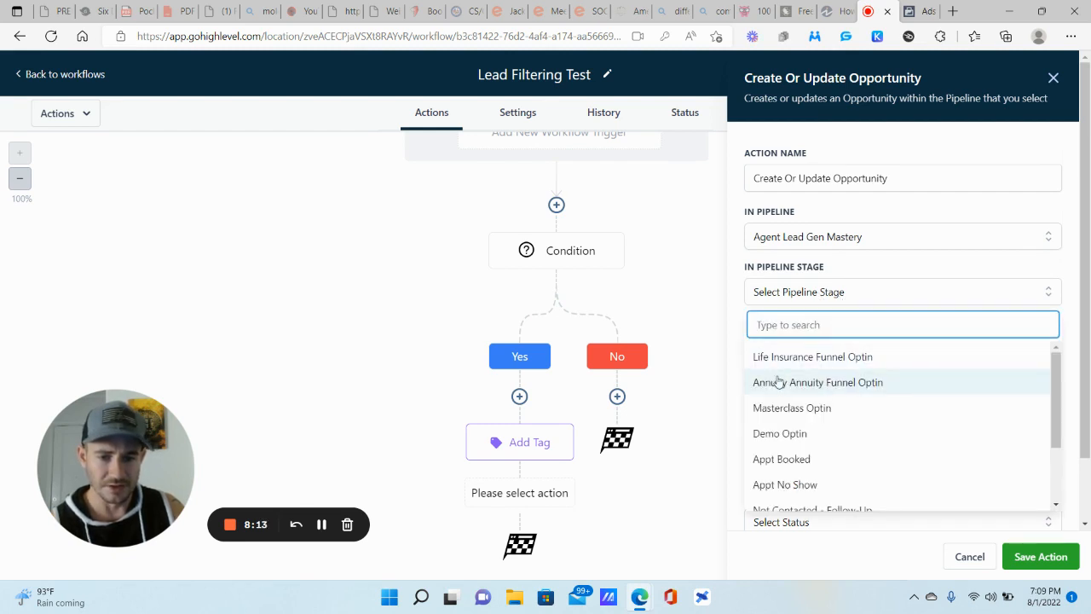
pyautogui.click(784, 408)
pyautogui.click(810, 295)
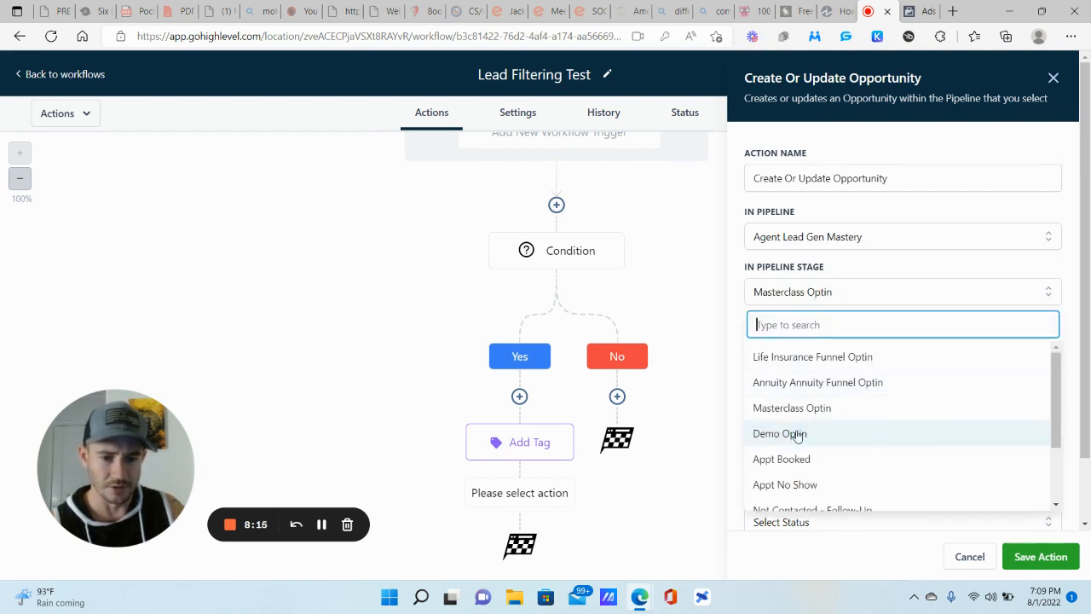
pyautogui.click(796, 432)
# - Set the opportunity source to the first attribution's UTM medium custom value, {{contact.attributionSource.utmMedium}}
pyautogui.scroll(-1, 836, 439)
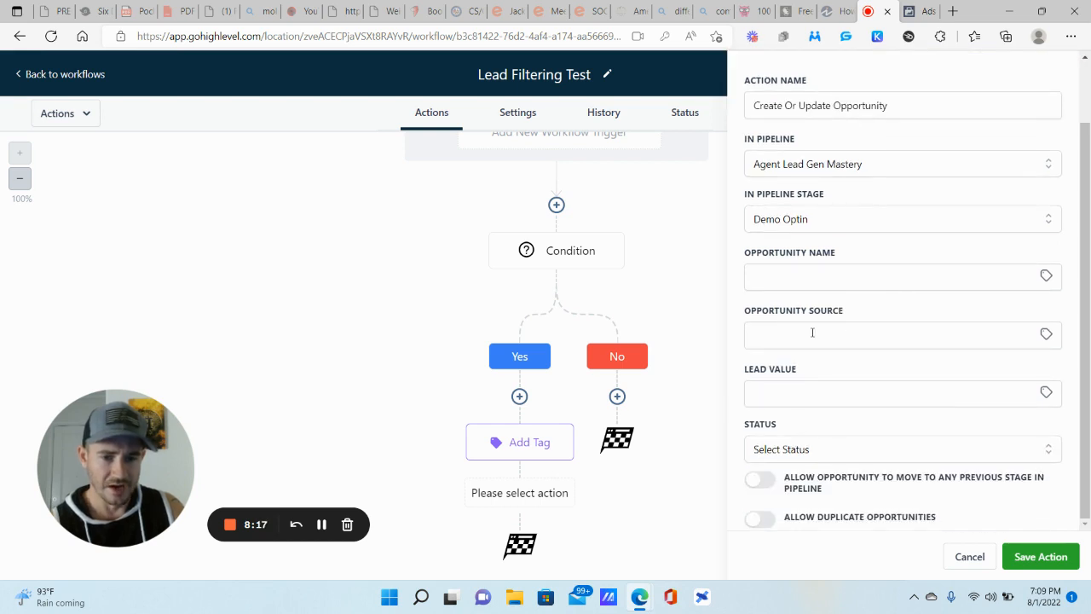
pyautogui.click(1046, 334)
pyautogui.scroll(-2, 1006, 417)
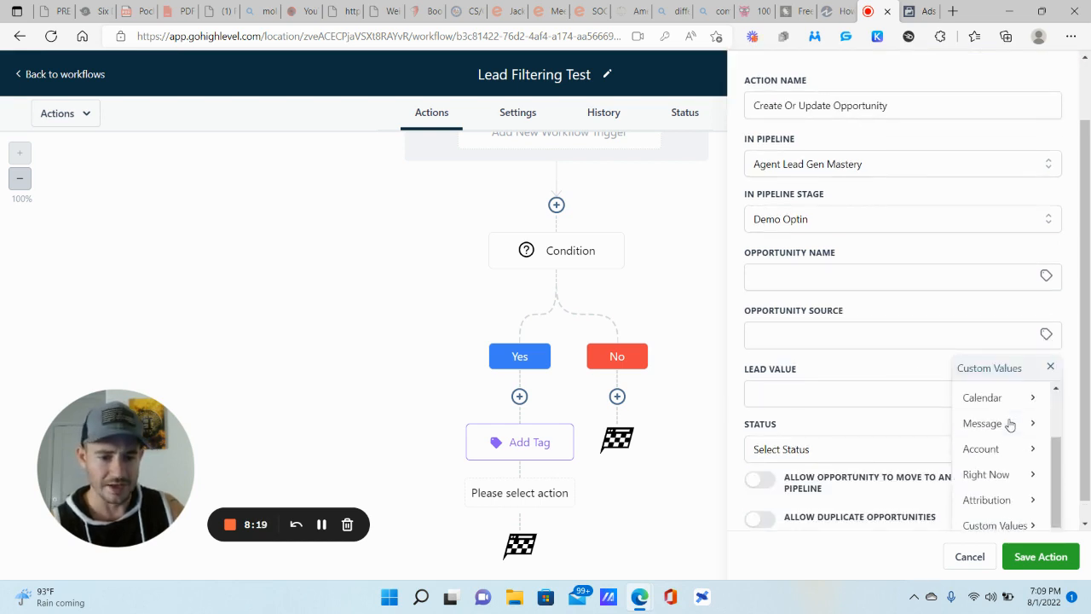
pyautogui.click(991, 499)
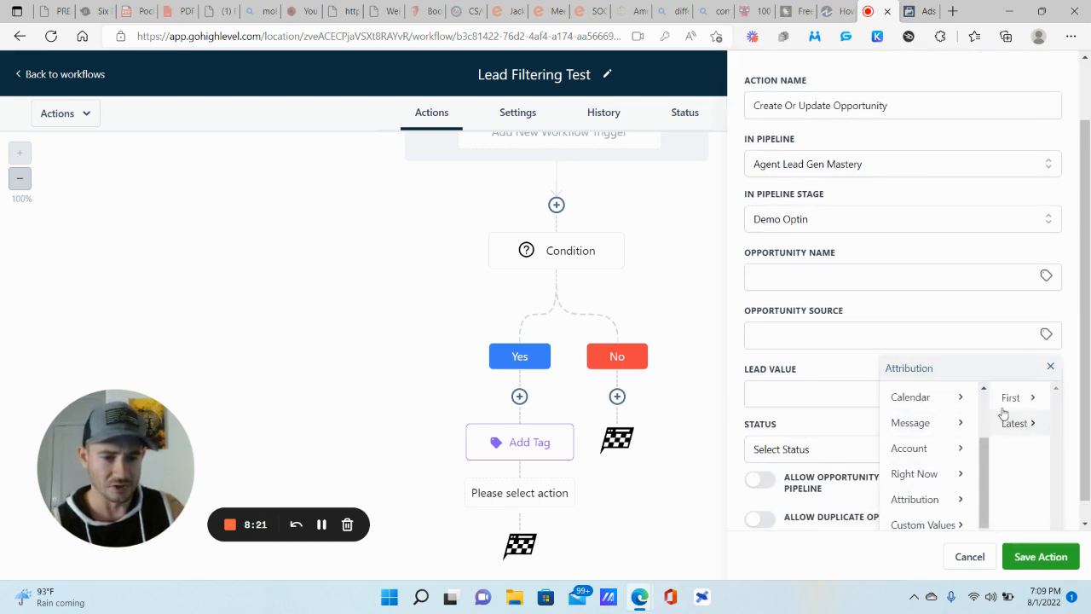
pyautogui.click(1013, 396)
pyautogui.click(989, 473)
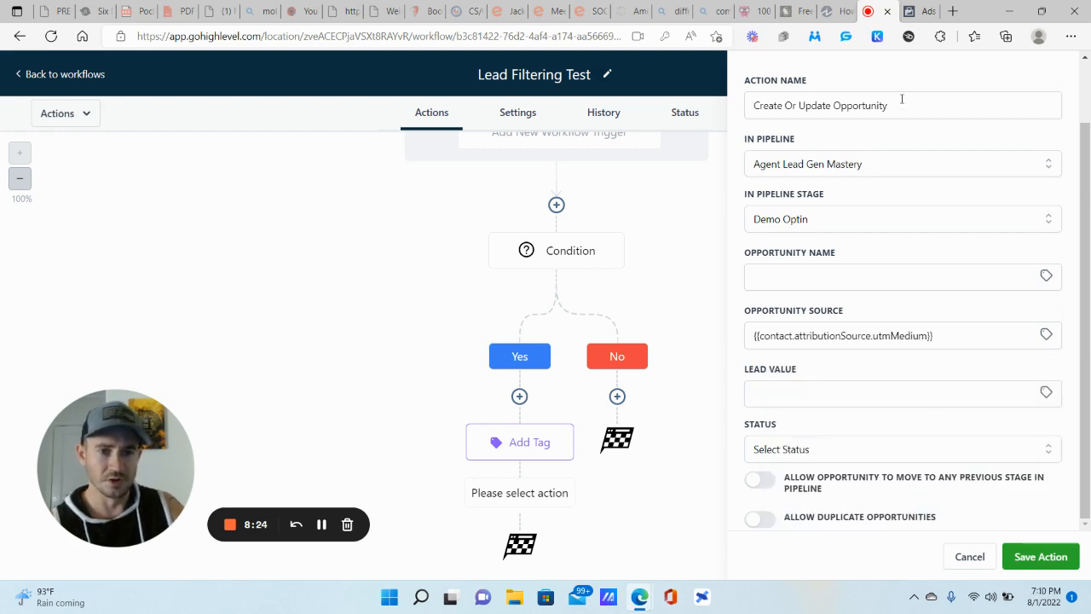
# - Switch to Facebook Ads Manager, close the lead form without saving and examine the Single image 1 ad's full URL parameters
pyautogui.click(920, 11)
pyautogui.click(904, 93)
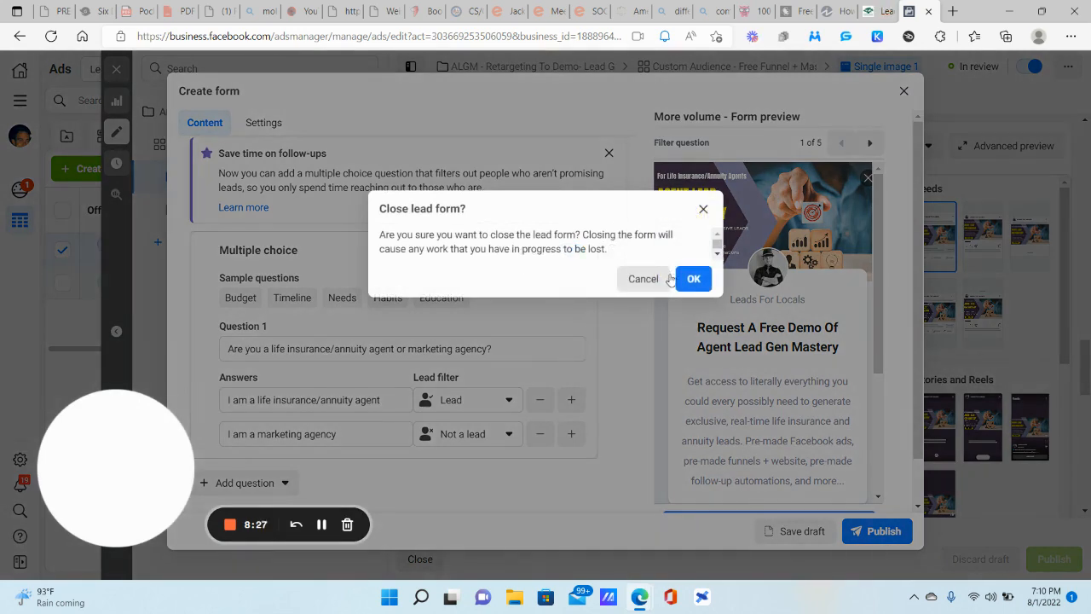
pyautogui.click(694, 279)
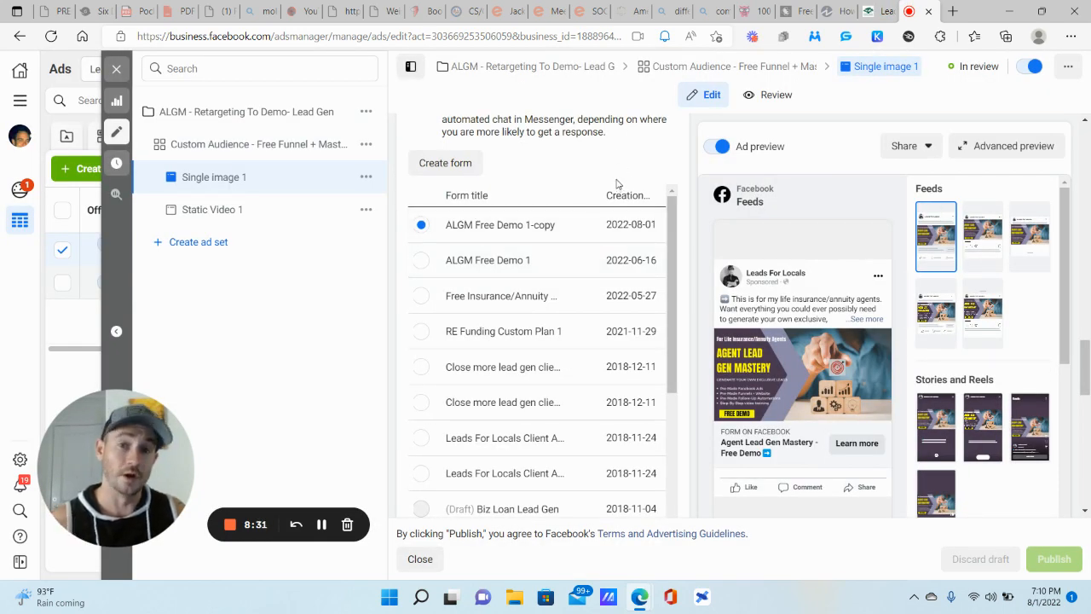
pyautogui.scroll(-15, 648, 187)
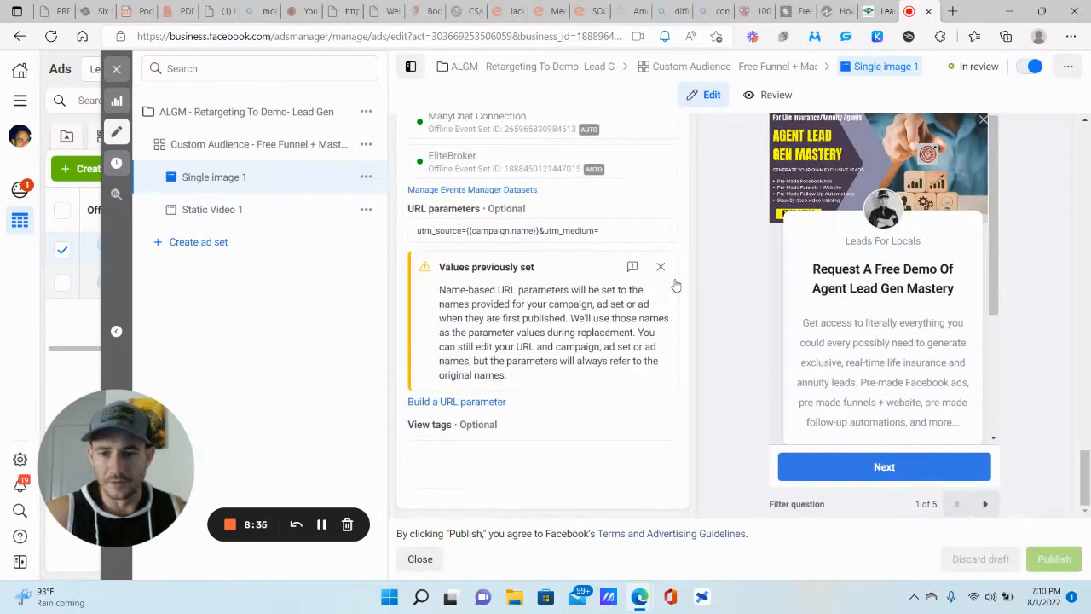
pyautogui.click(661, 268)
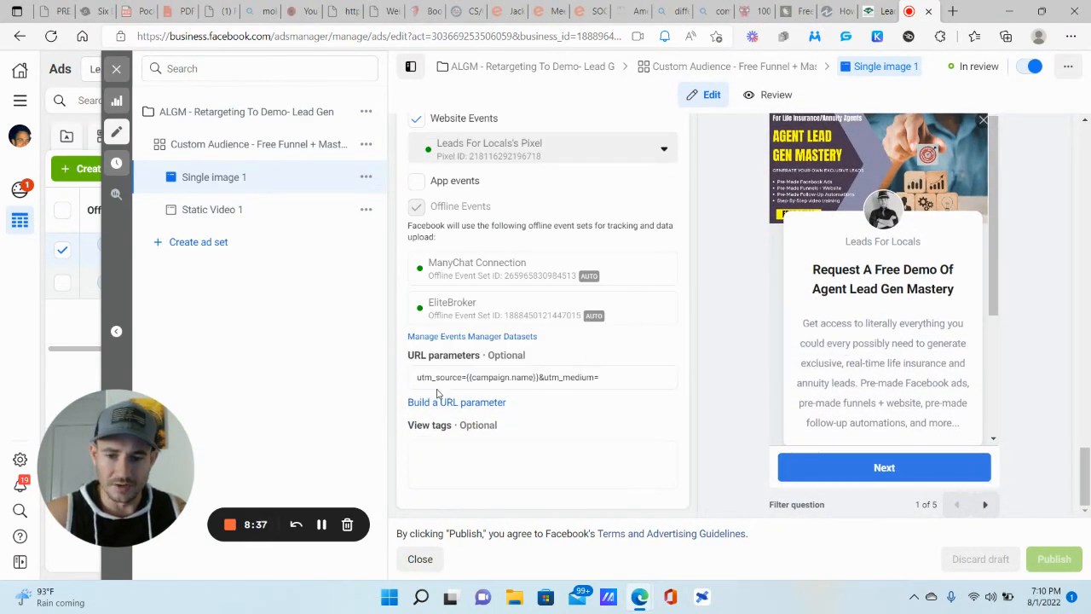
pyautogui.click(577, 377)
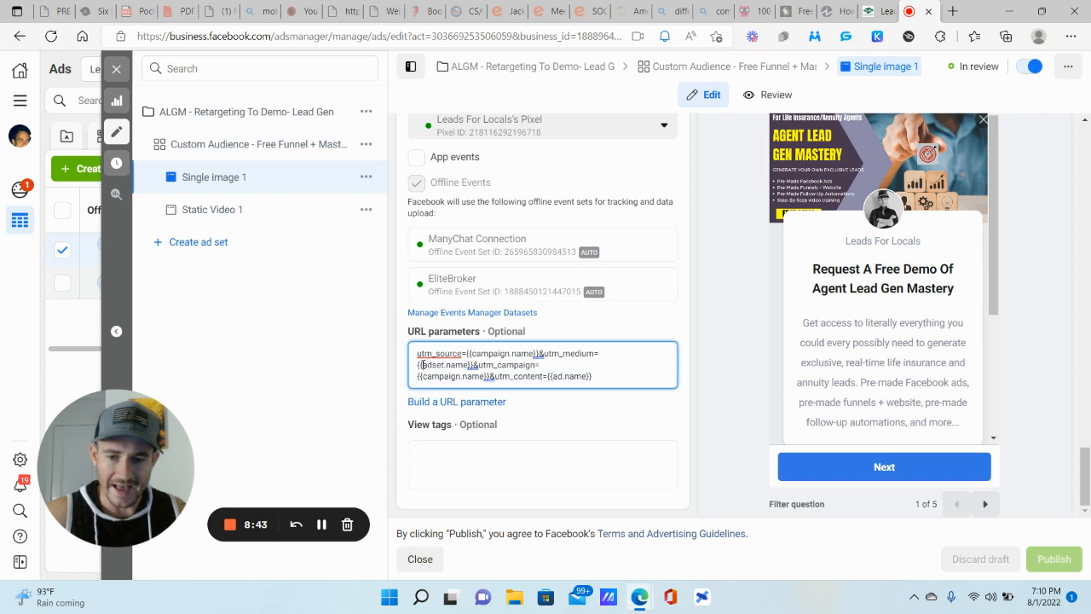
# - Clear all existing URL parameters from the Single image 1 ad
pyautogui.moveTo(423, 364); pyautogui.dragTo(476, 365)
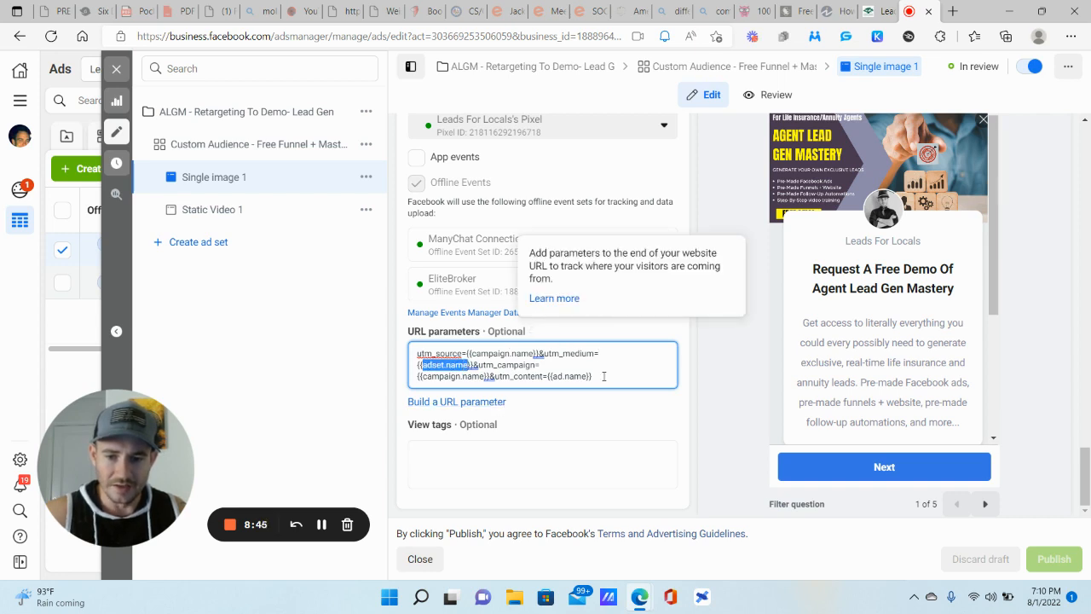
pyautogui.moveTo(594, 376); pyautogui.dragTo(380, 355)
pyautogui.press('BackSpace')
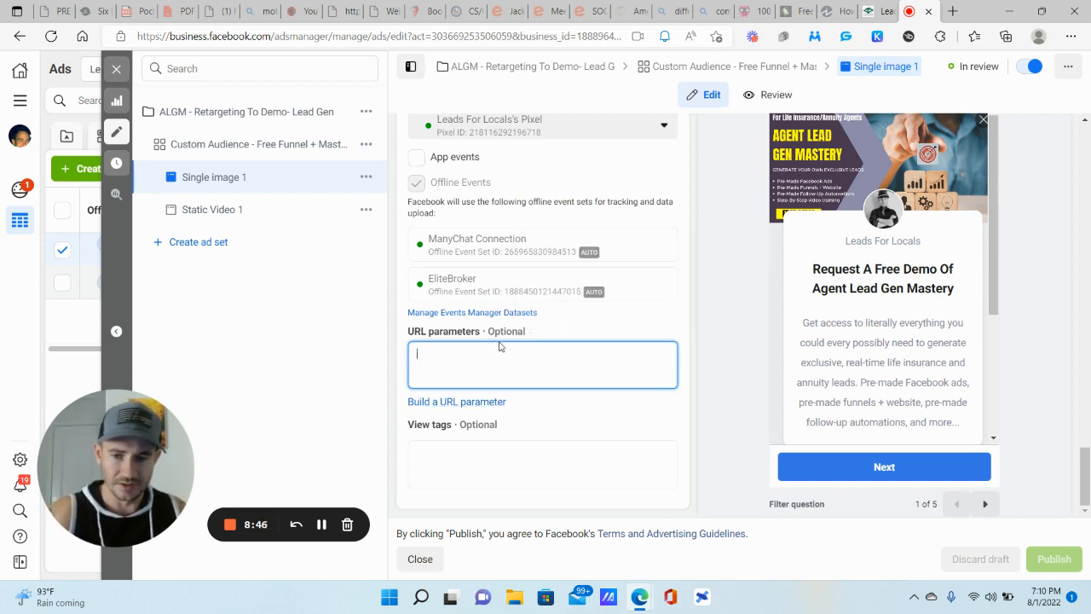
pyautogui.click(474, 312)
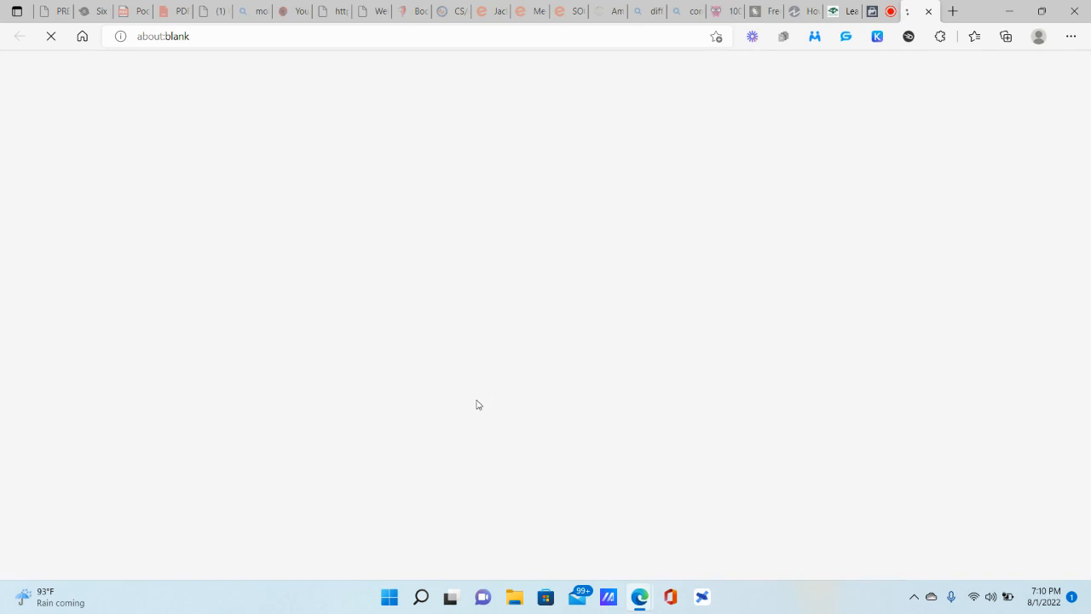
pyautogui.click(929, 12)
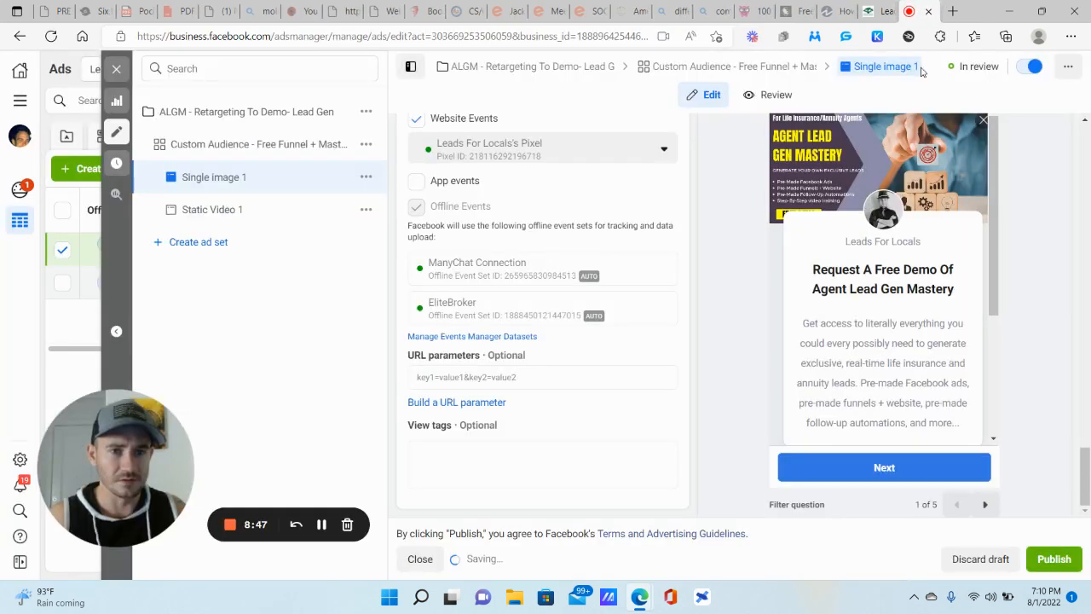
# - Start building a URL parameter with campaign source {{site_source_name}} and campaign medium {{adset.name}}
pyautogui.click(454, 376)
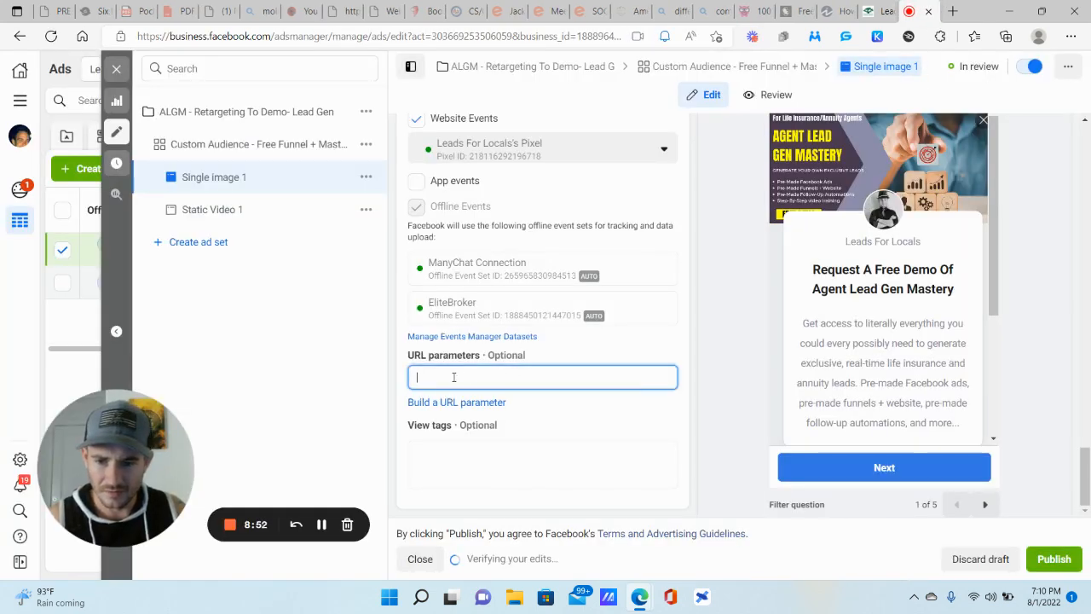
pyautogui.click(467, 402)
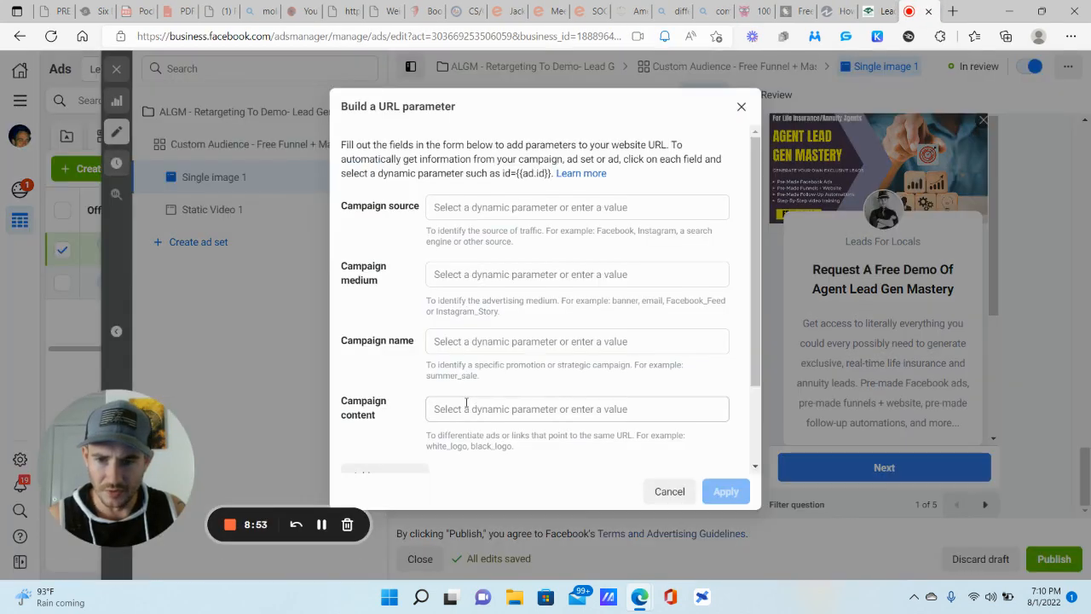
pyautogui.click(455, 215)
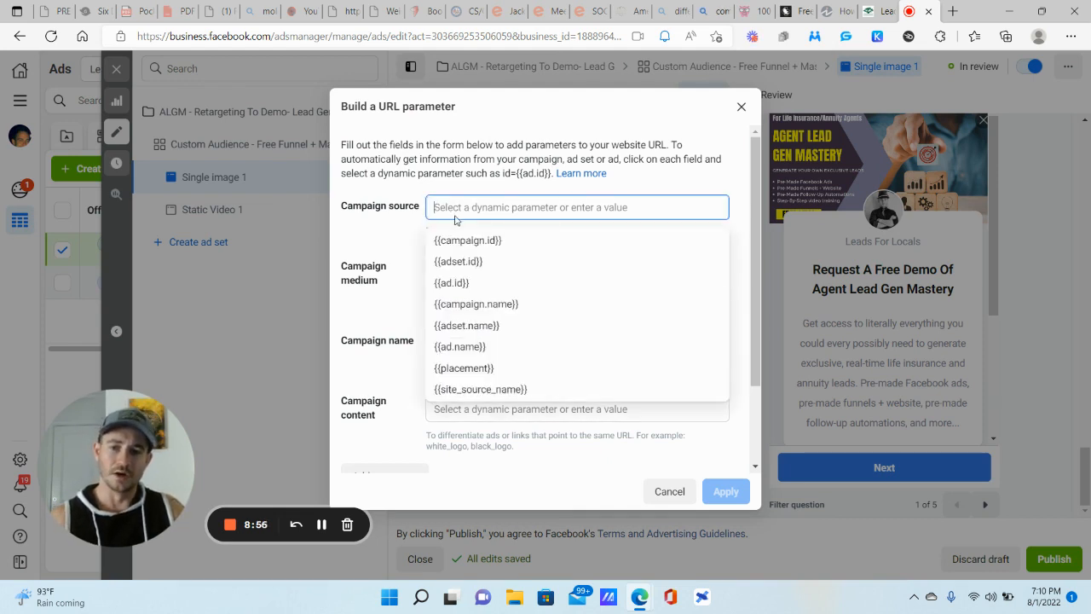
pyautogui.click(500, 385)
pyautogui.click(438, 274)
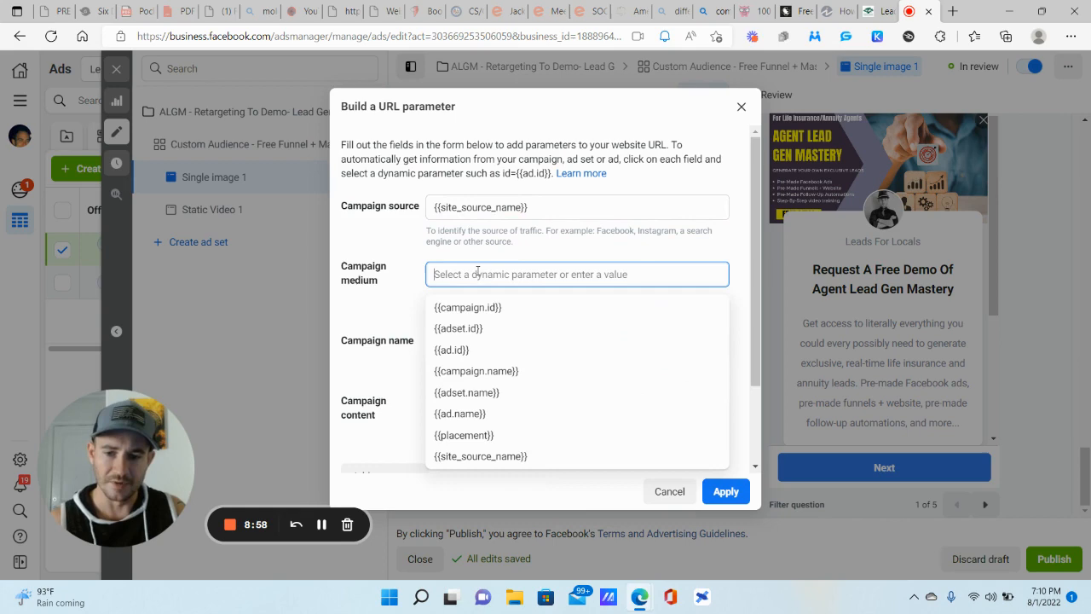
pyautogui.click(496, 393)
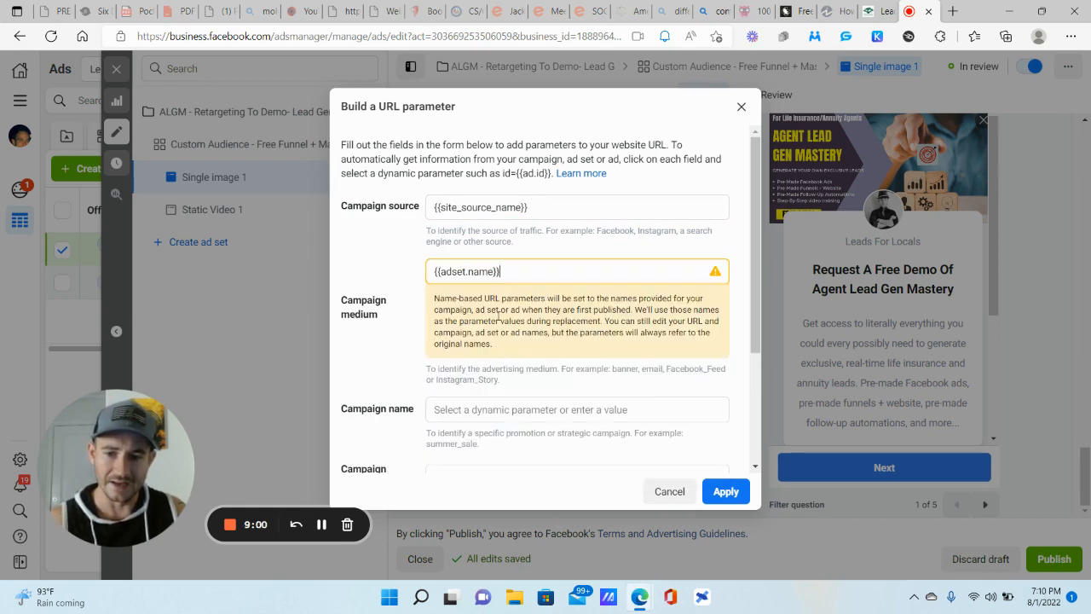
# - Set the campaign name to {{campaign.name}} and campaign content to {{ad.name}}, and close the URL parameter builder without applying
pyautogui.click(500, 409)
pyautogui.click(504, 290)
pyautogui.scroll(-3, 516, 375)
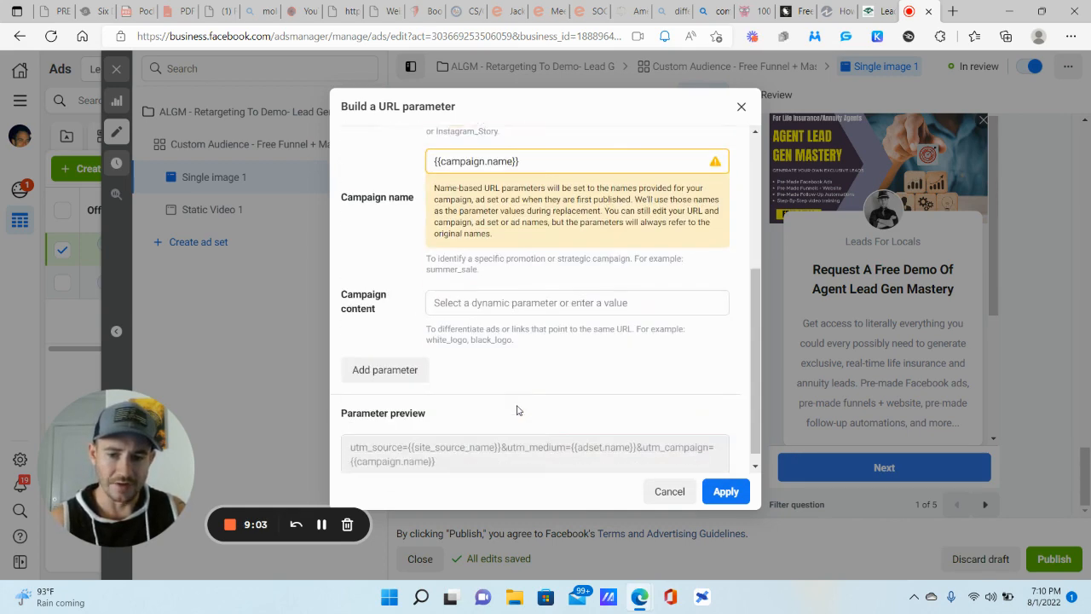
pyautogui.click(453, 291)
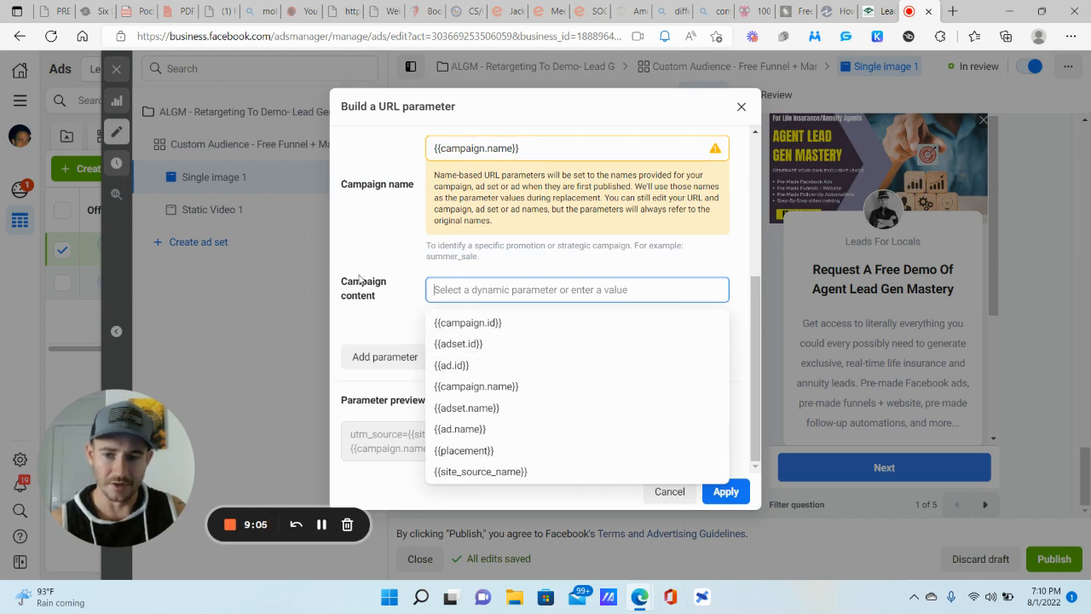
pyautogui.click(485, 429)
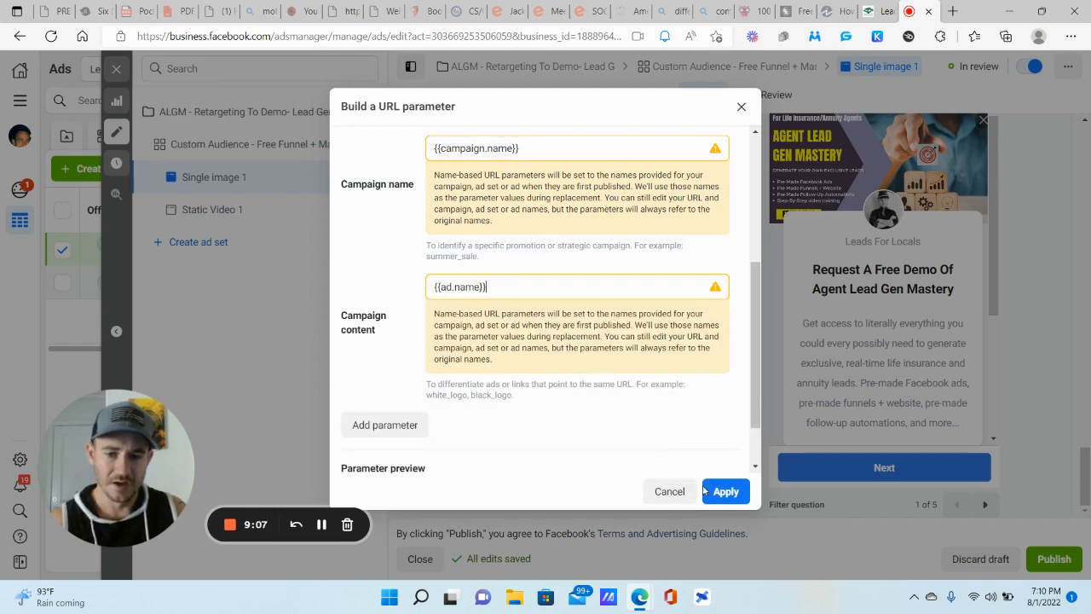
pyautogui.click(742, 108)
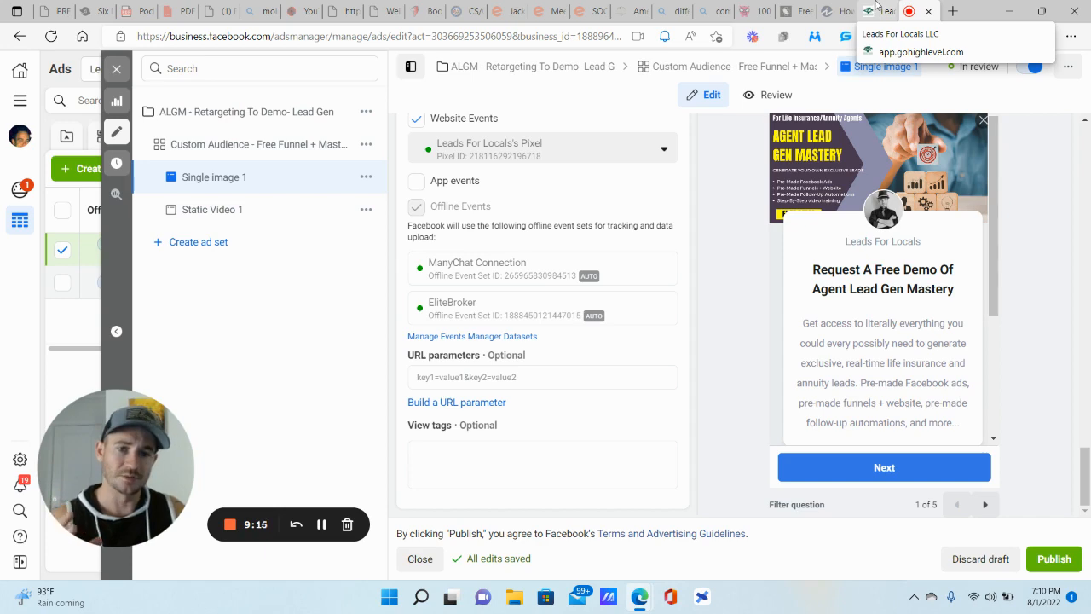
# - Return to the HighLevel workflow and save the Create Or Update Opportunity action
pyautogui.click(877, 8)
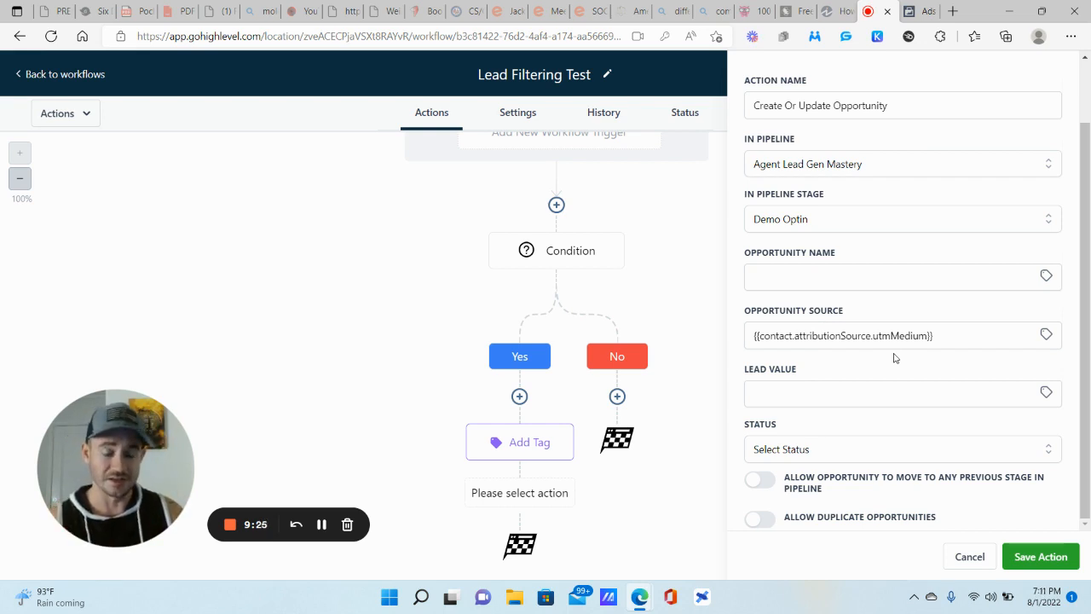
pyautogui.click(1005, 550)
# - Set the Create Or Update Opportunity action's status to open, allow moving to any previous pipeline stage, and save the action
pyautogui.scroll(-1, 753, 364)
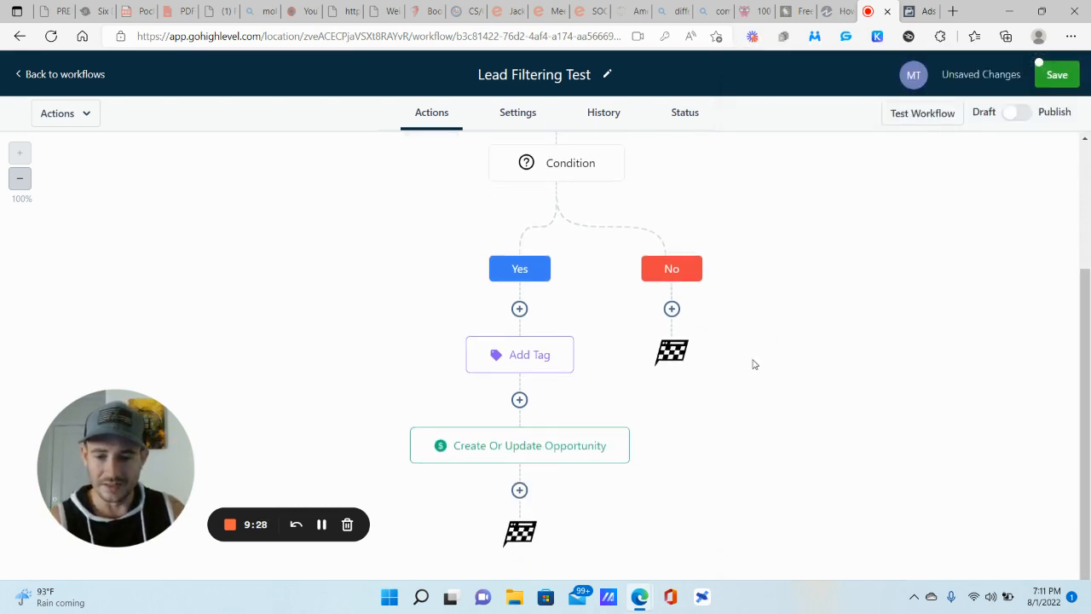
pyautogui.click(569, 453)
pyautogui.scroll(-1, 852, 465)
pyautogui.click(817, 449)
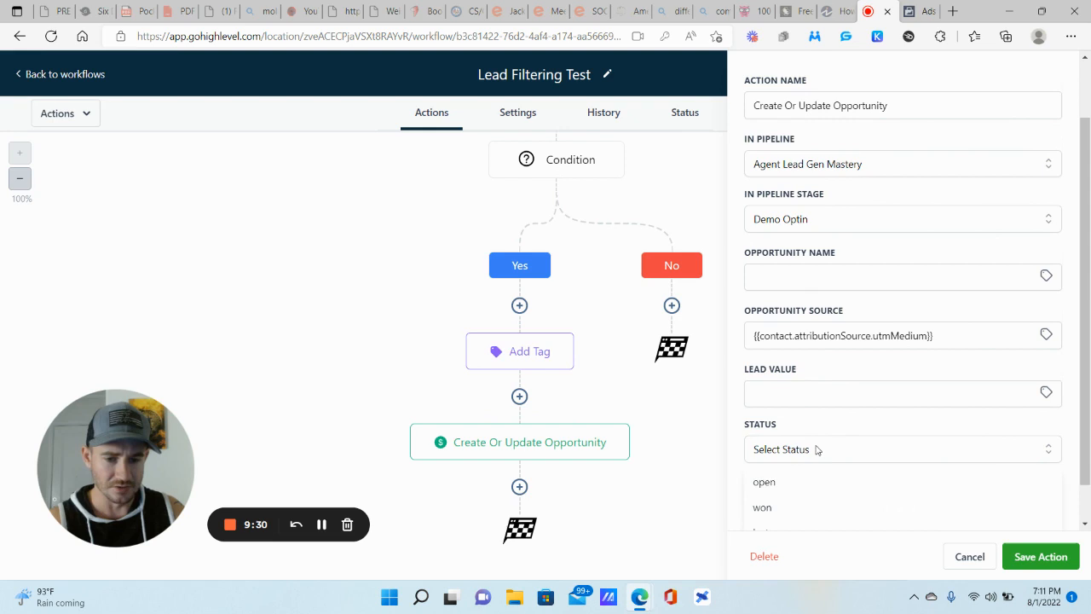
pyautogui.click(763, 483)
pyautogui.click(761, 480)
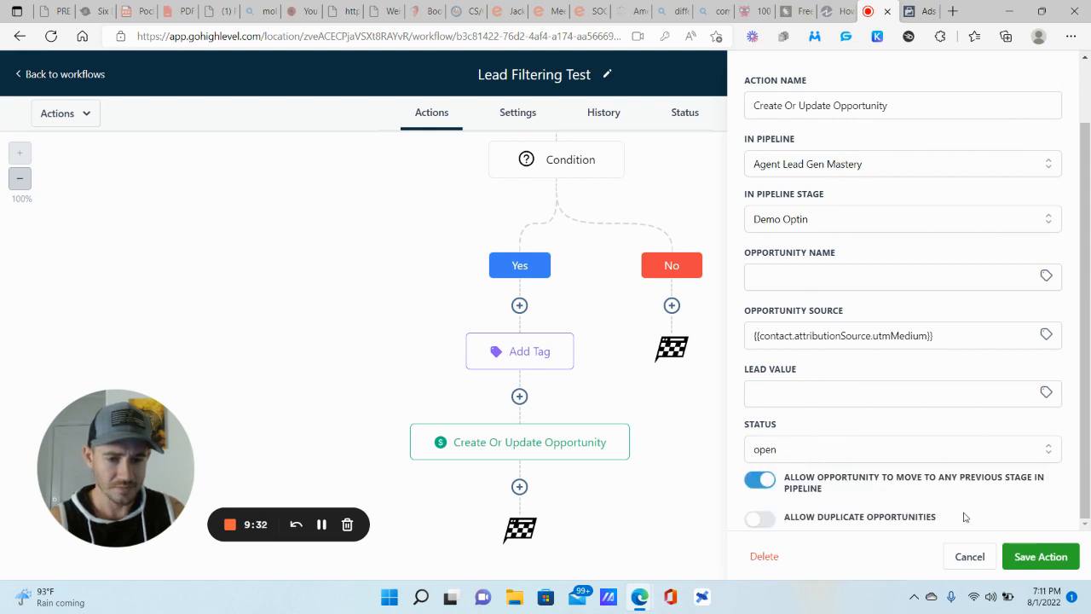
pyautogui.click(1041, 555)
# - Try adding an Assign To User action after Create Or Update Opportunity, check its selectable users, and cancel it
pyautogui.click(519, 486)
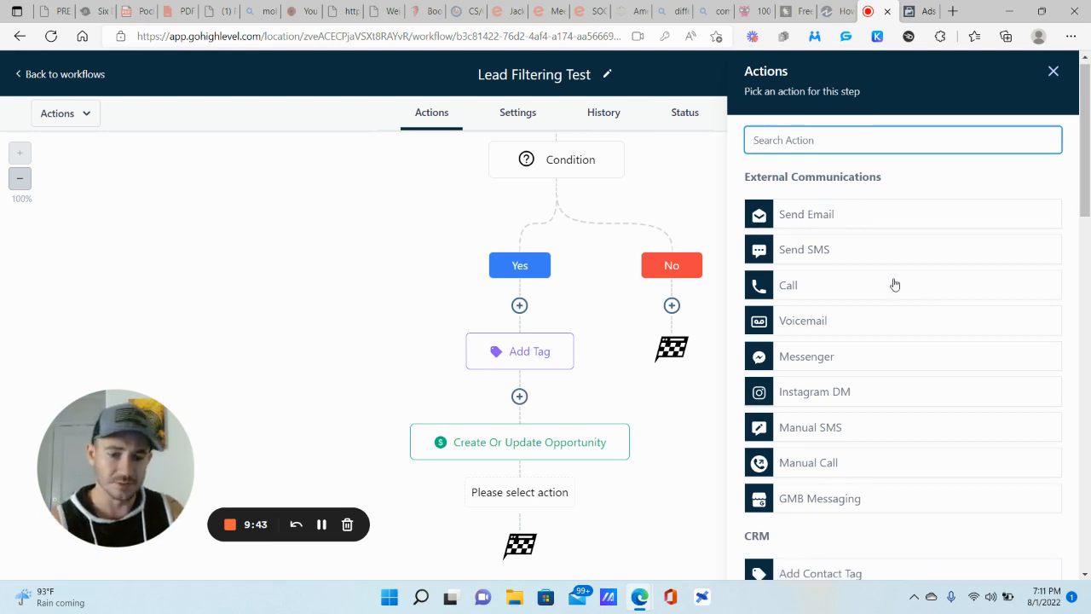
pyautogui.scroll(-6, 893, 283)
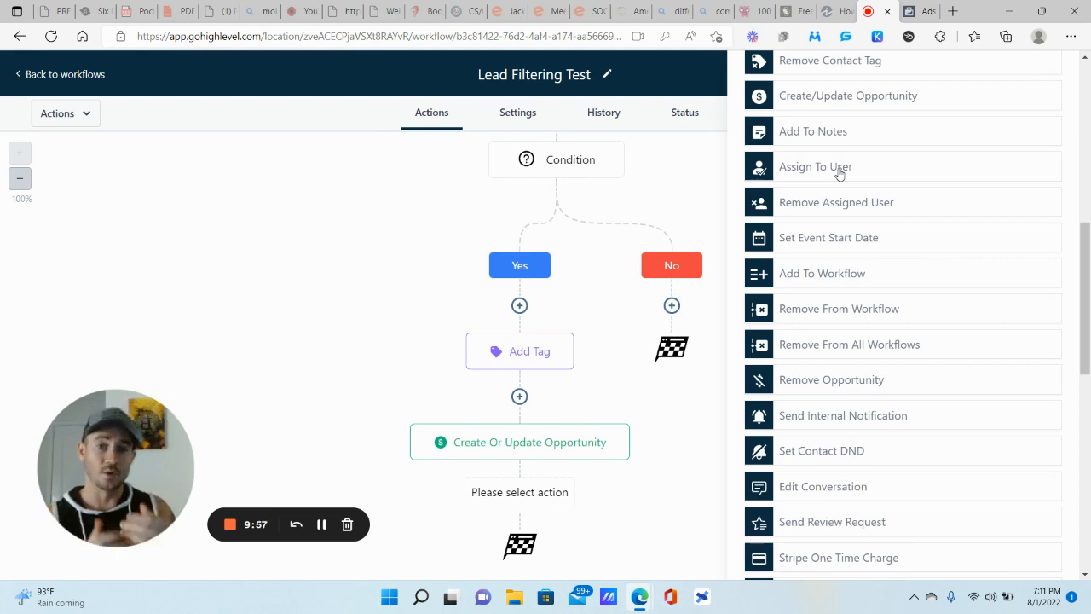
pyautogui.click(840, 171)
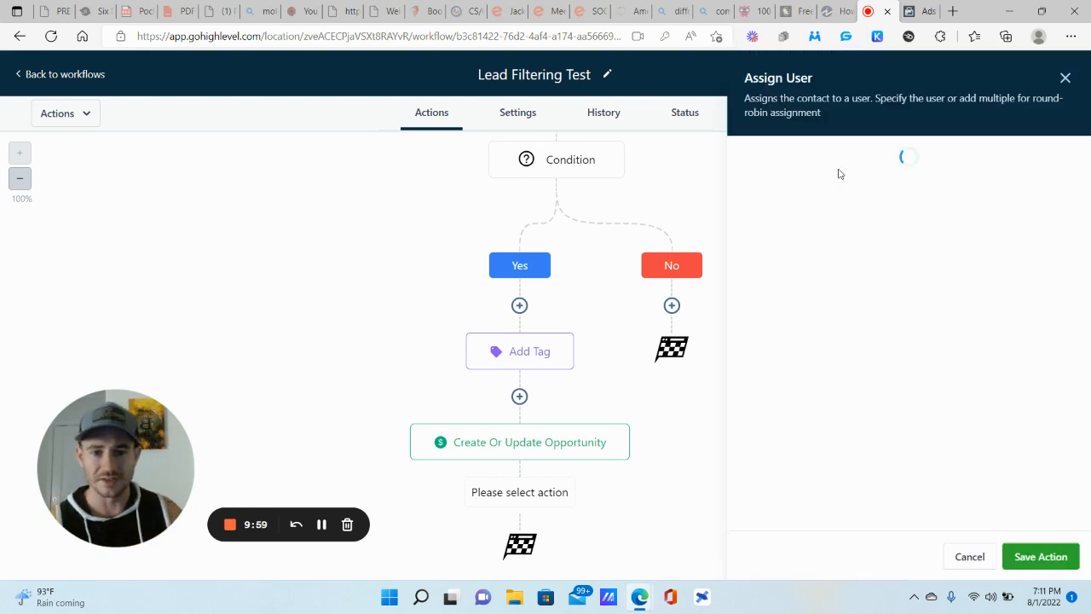
pyautogui.click(808, 260)
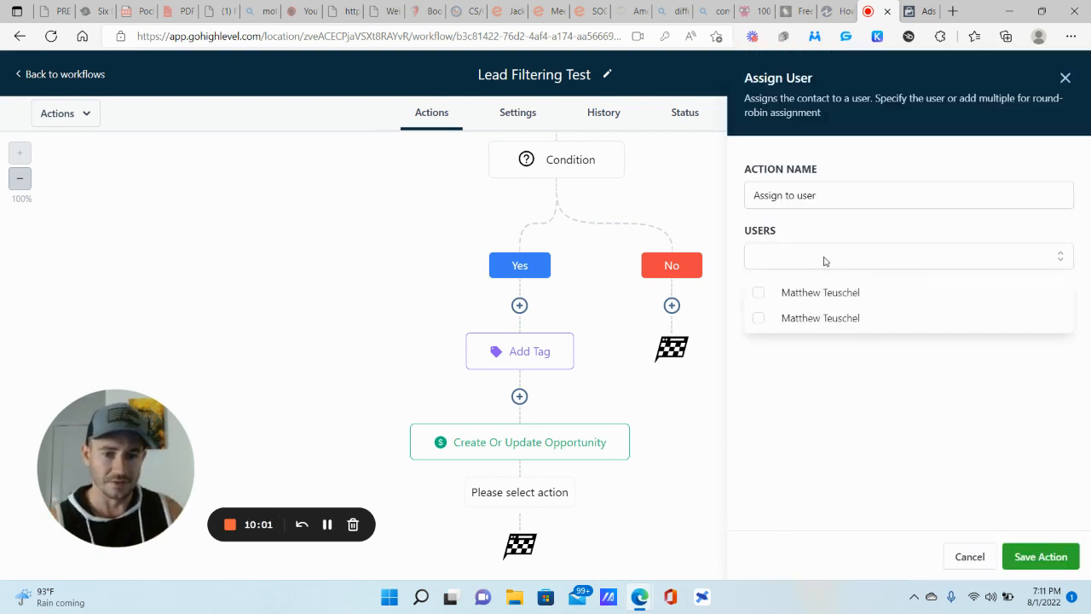
pyautogui.click(825, 260)
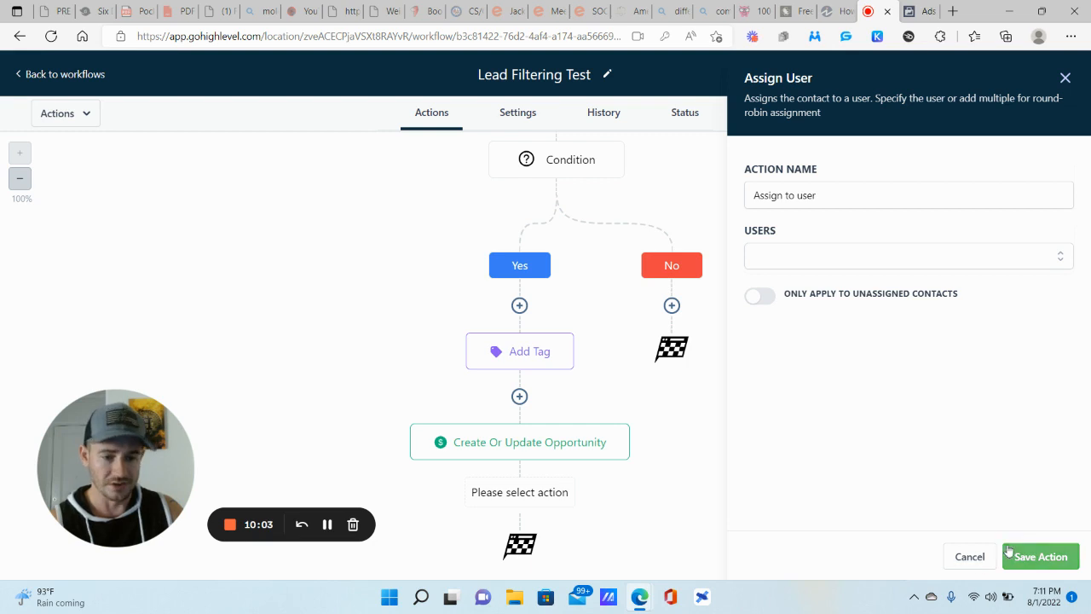
pyautogui.click(969, 555)
# - Try adding an Add To Workflow action after Create Or Update Opportunity, look through the workflows it can target, and cancel it
pyautogui.click(517, 489)
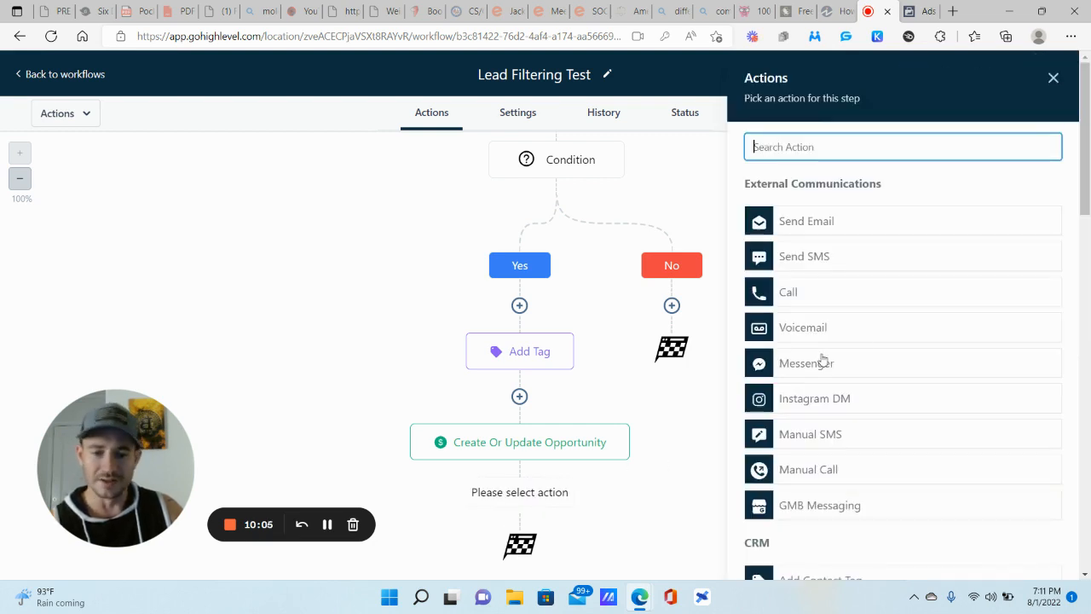
pyautogui.scroll(-5, 886, 324)
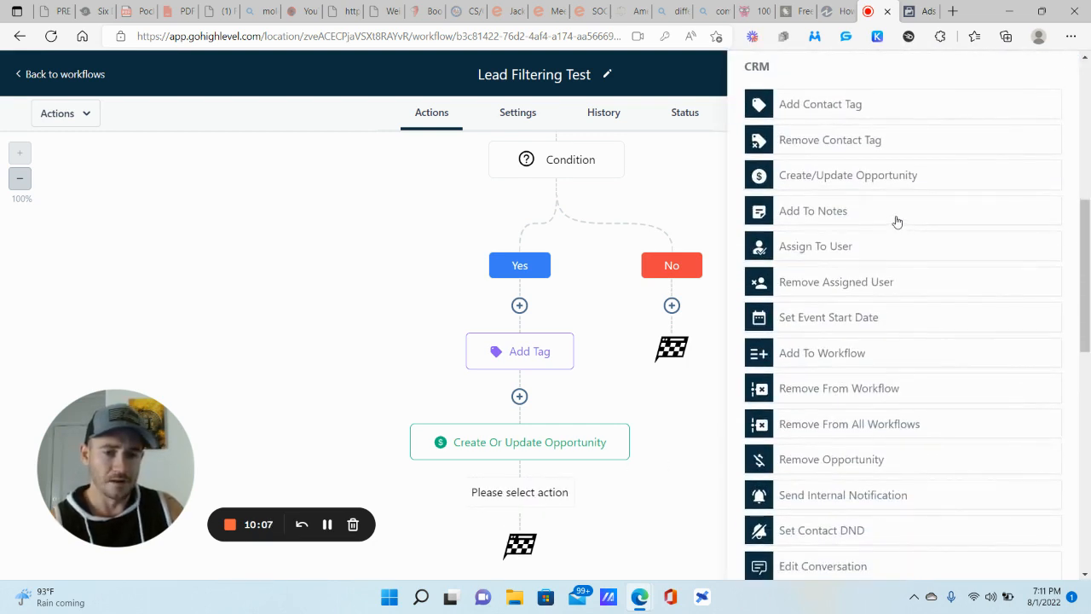
pyautogui.scroll(-2, 897, 222)
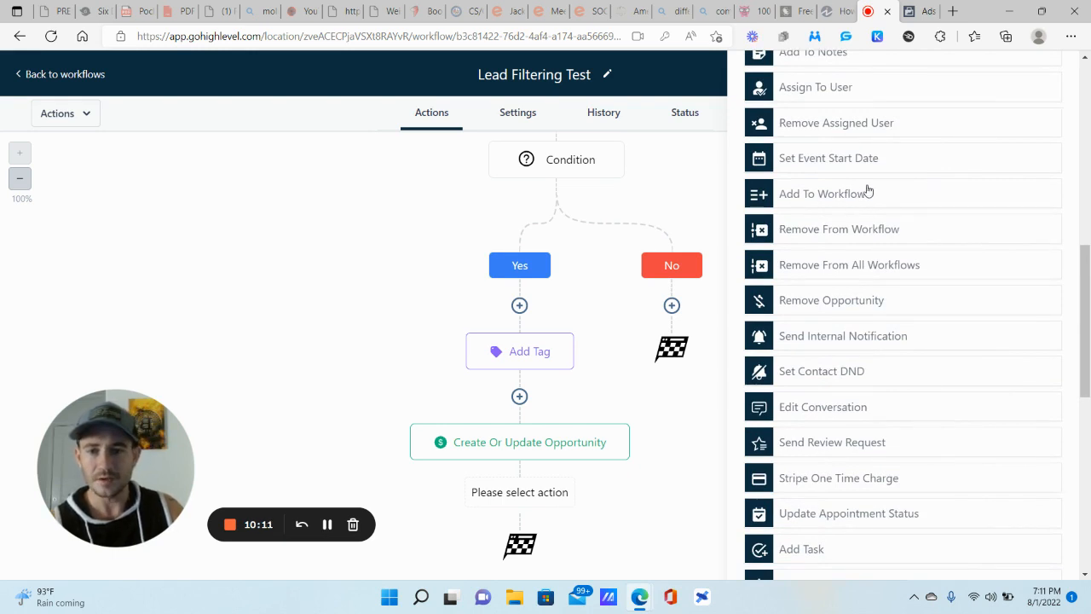
pyautogui.click(836, 198)
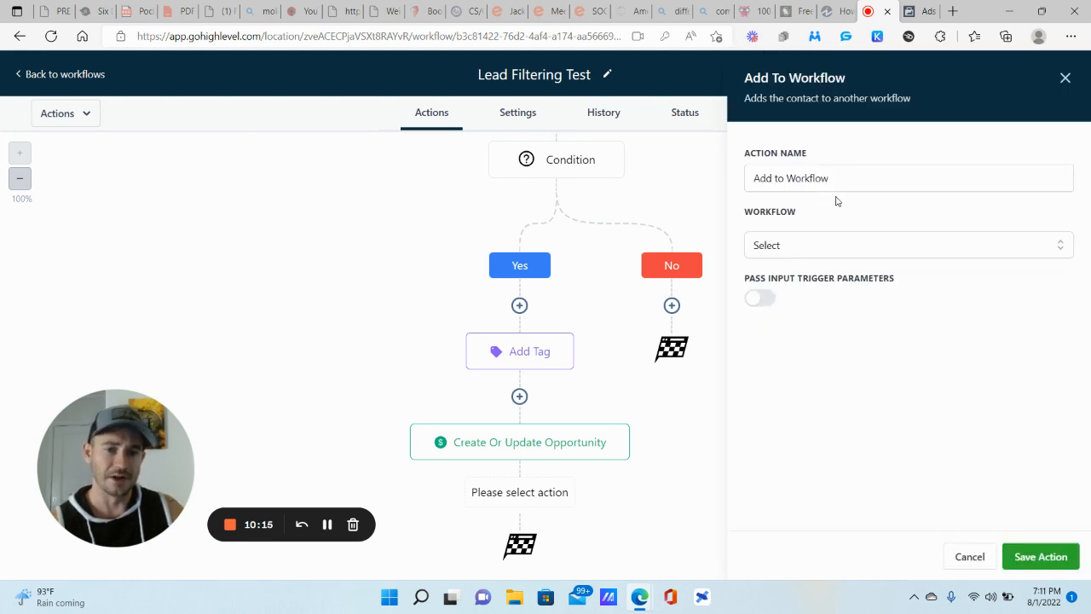
pyautogui.click(823, 246)
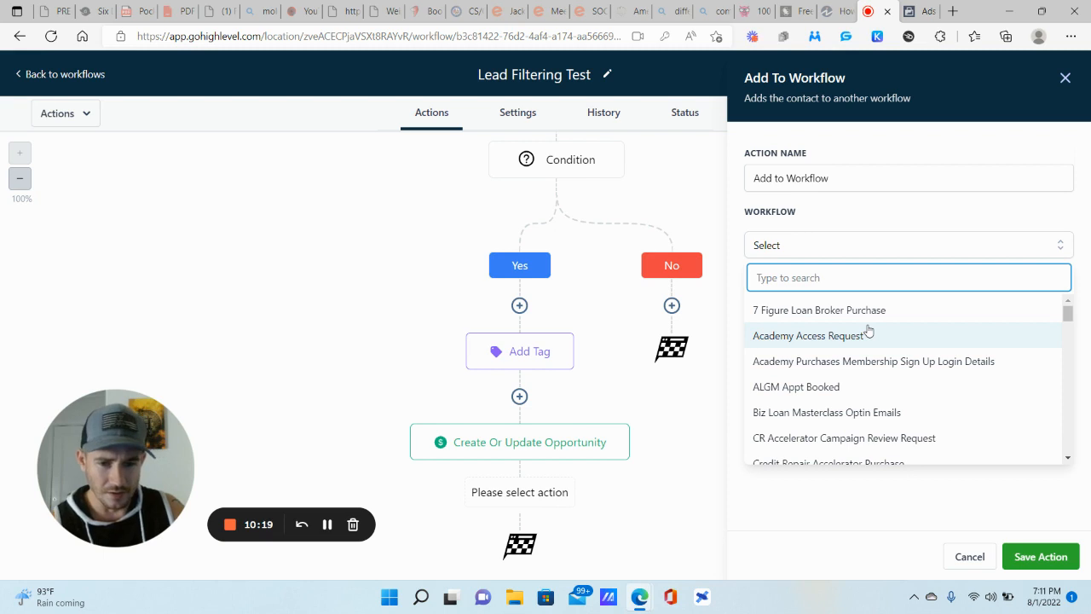
pyautogui.scroll(-3, 868, 331)
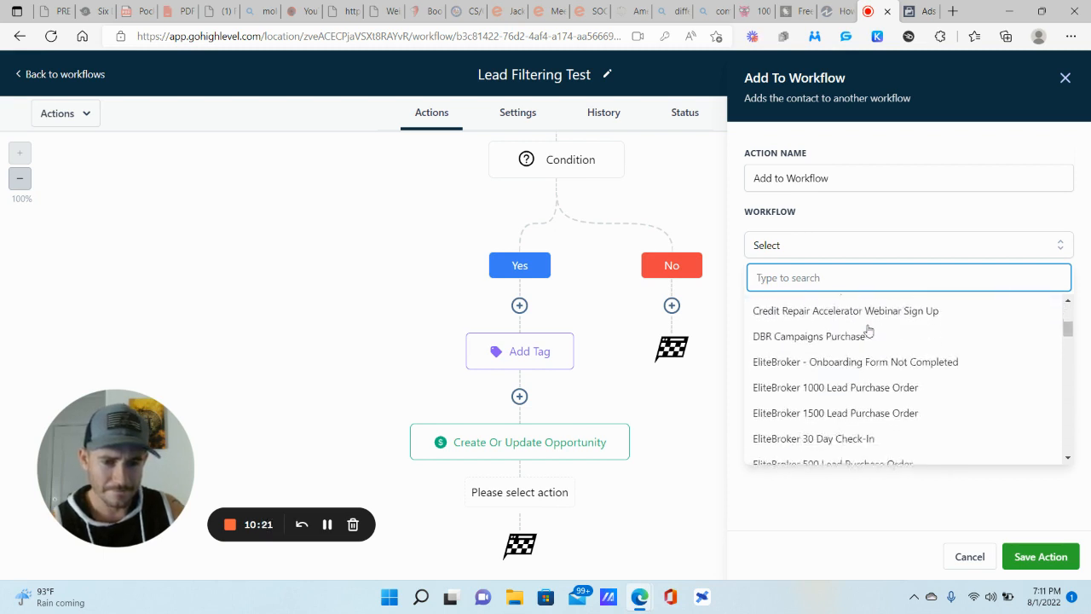
pyautogui.scroll(-9, 868, 330)
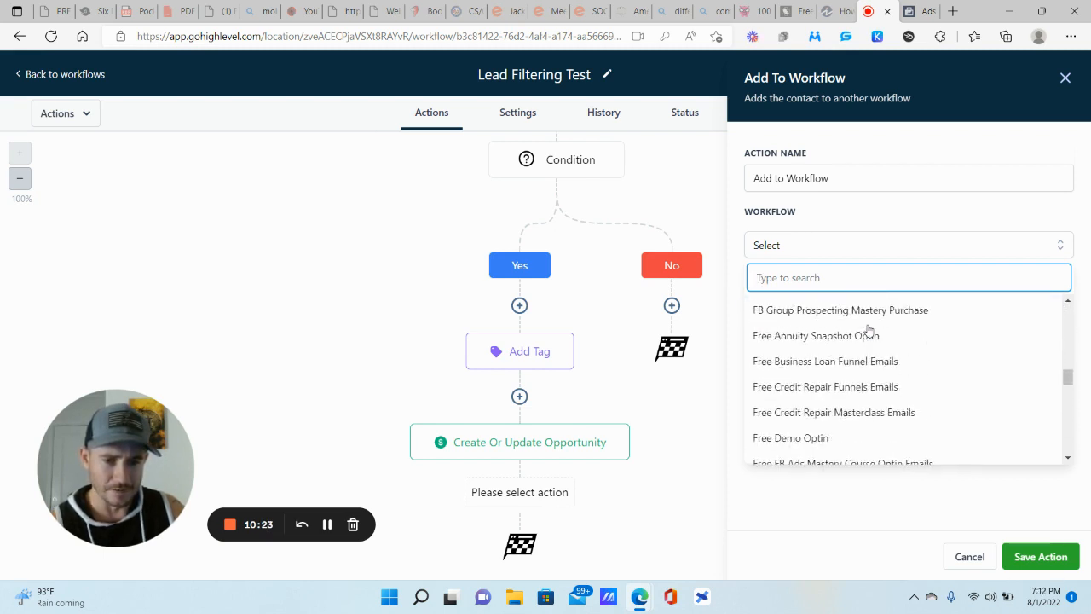
pyautogui.scroll(-5, 867, 330)
pyautogui.scroll(1, 868, 330)
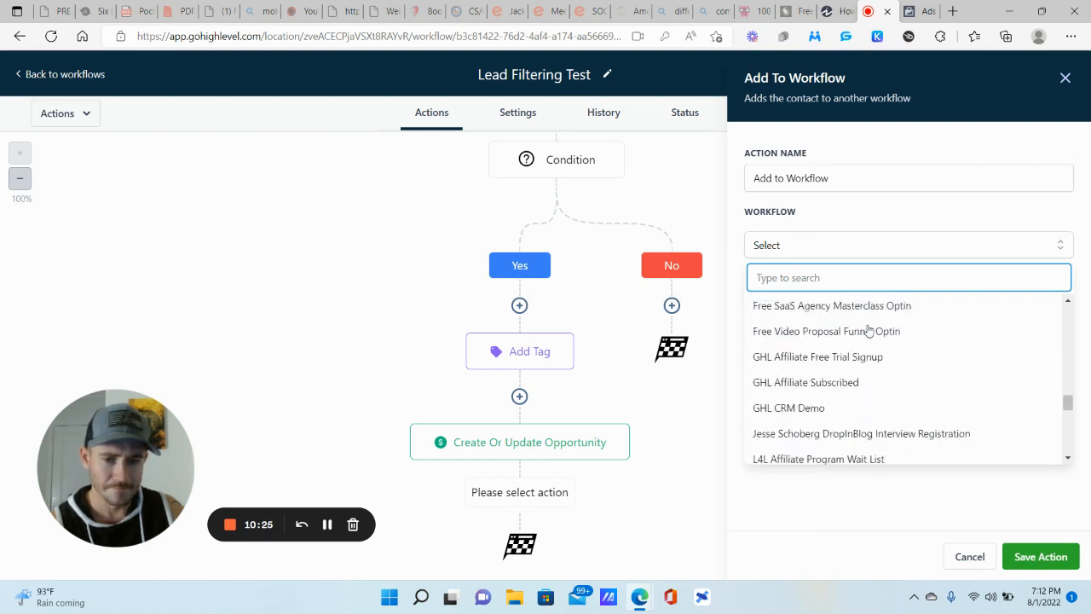
pyautogui.scroll(3, 868, 331)
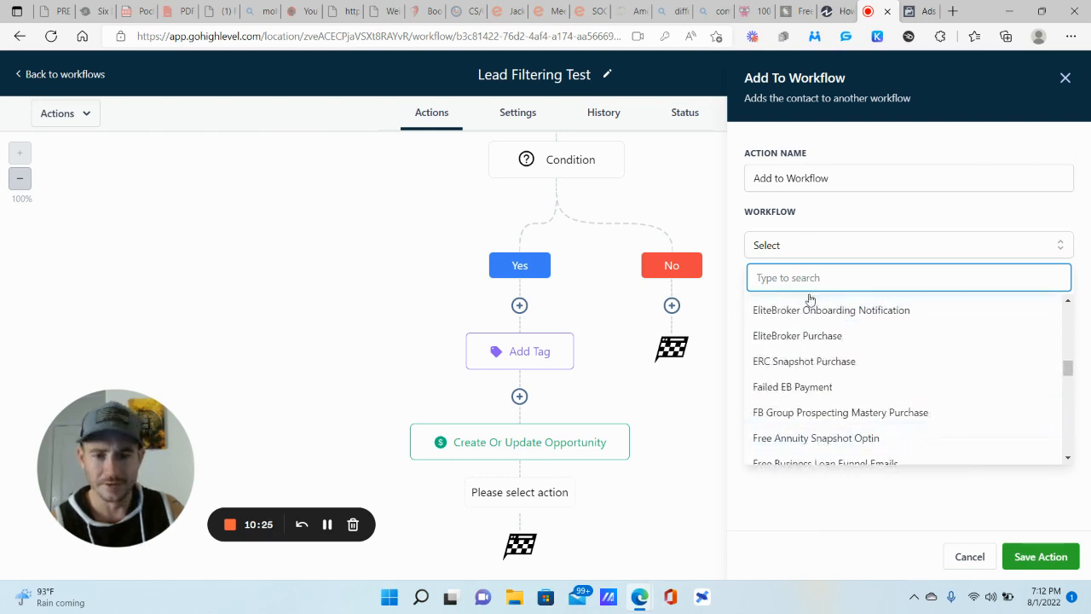
pyautogui.click(970, 557)
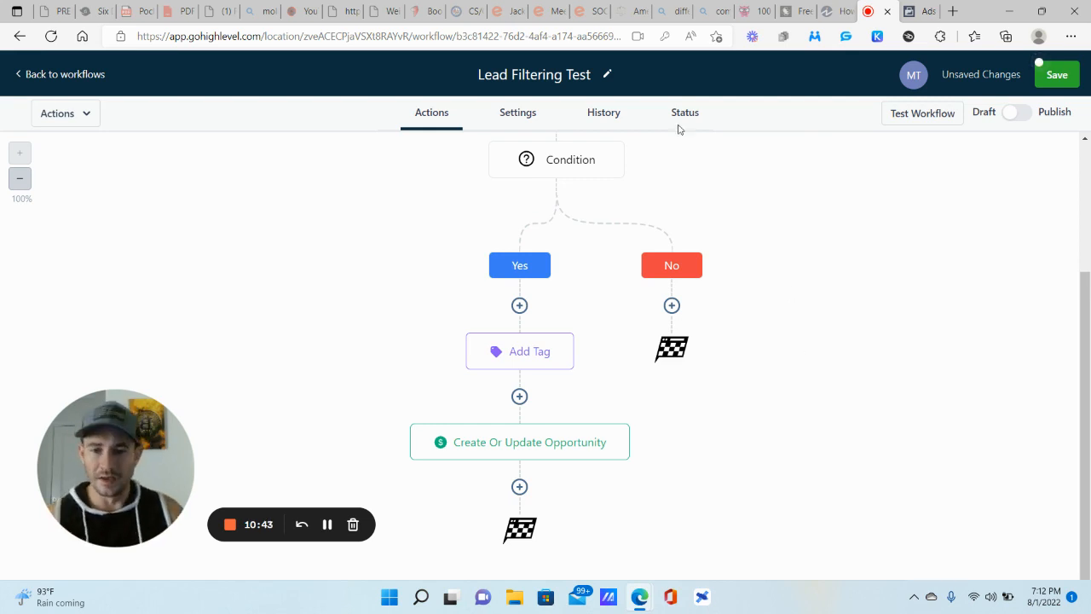
# - Review the actions available for the condition's No branch, and close the selection without adding one
pyautogui.click(672, 305)
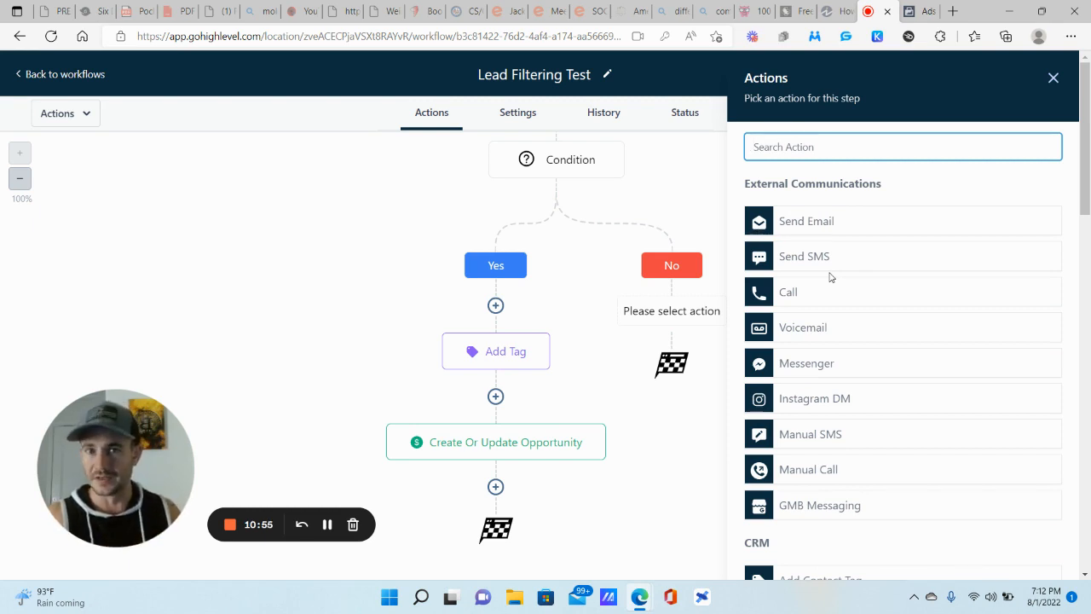
pyautogui.scroll(-3, 921, 253)
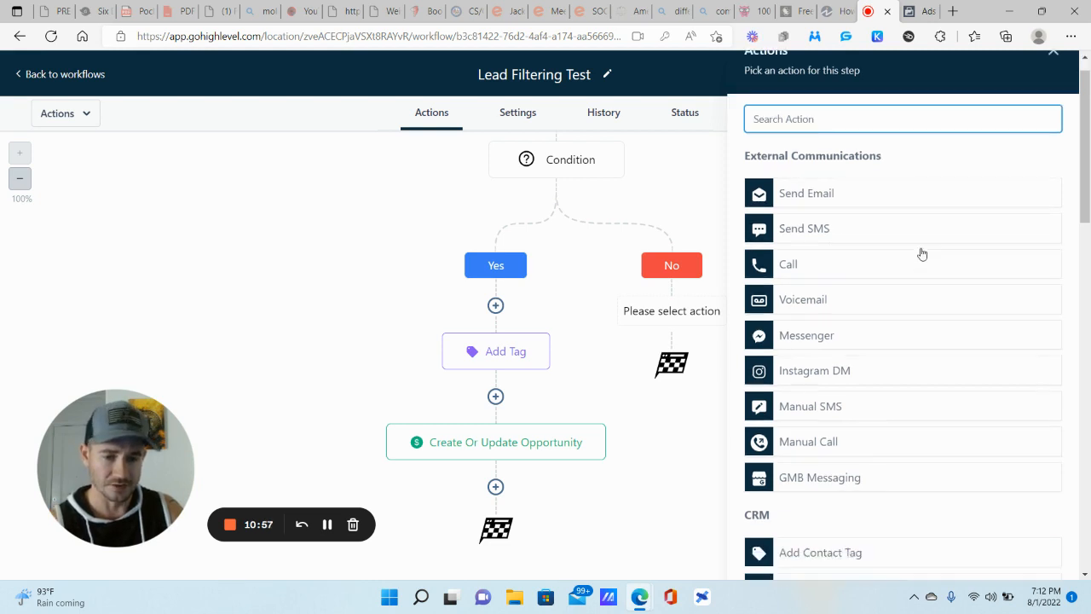
pyautogui.scroll(-1, 886, 252)
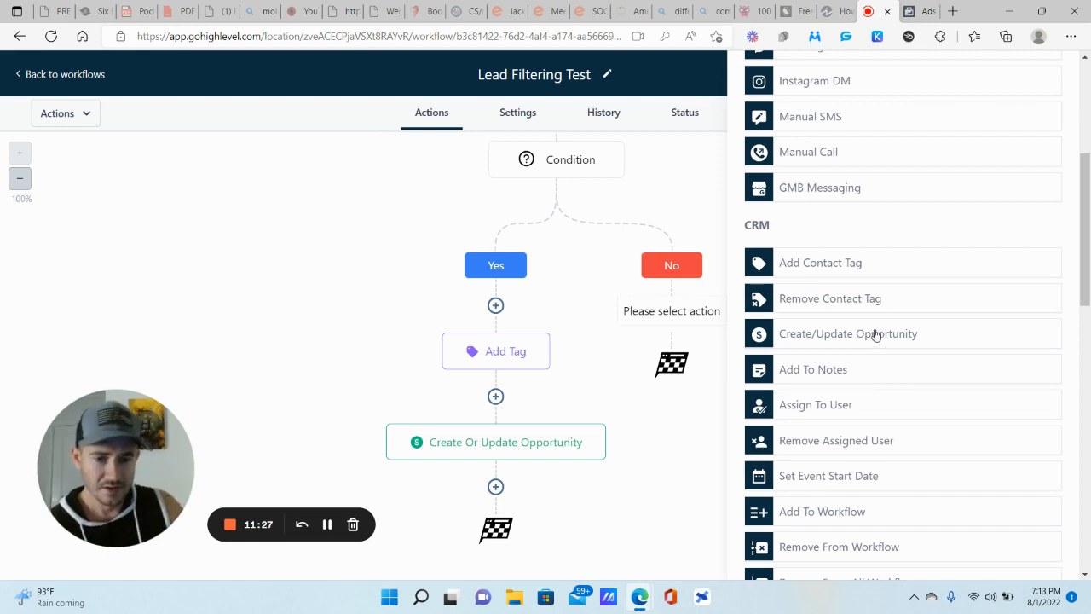
pyautogui.scroll(-2, 852, 200)
pyautogui.scroll(-3, 858, 213)
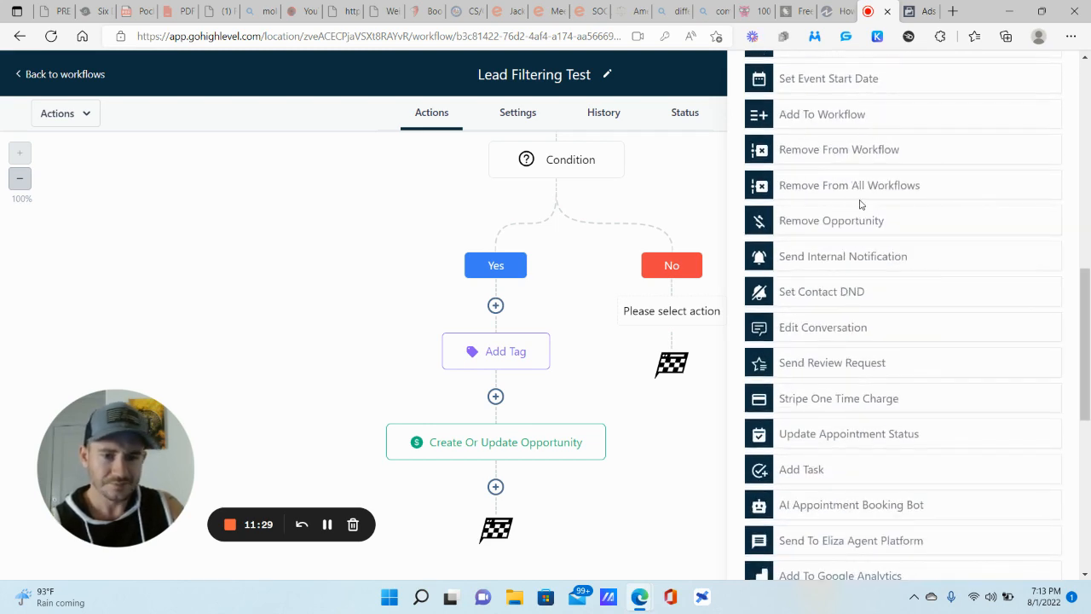
pyautogui.scroll(-1, 859, 192)
pyautogui.scroll(2, 856, 166)
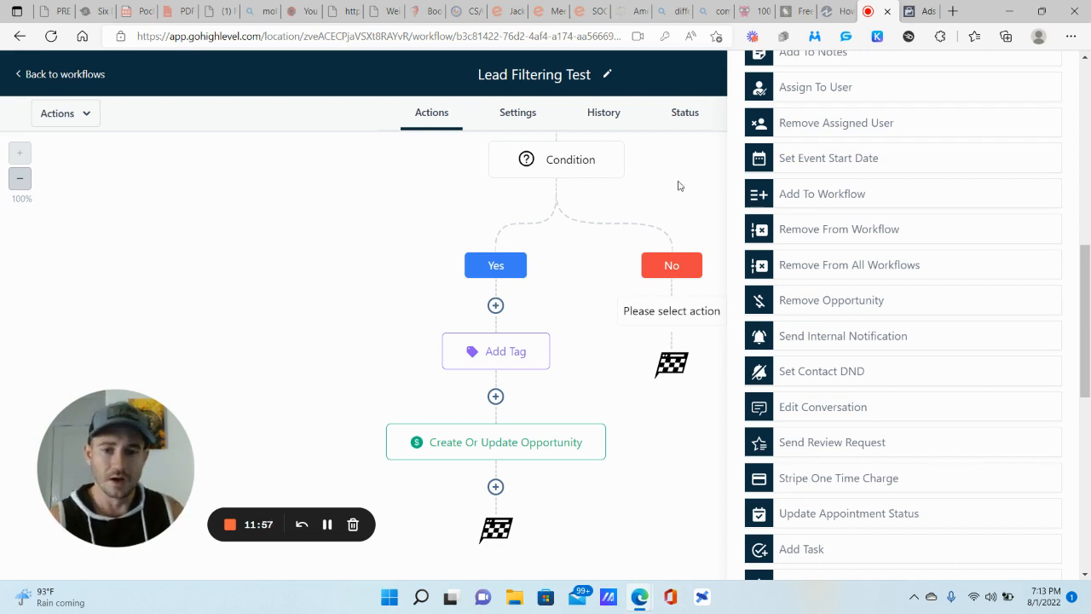
pyautogui.scroll(2, 1004, 122)
pyautogui.scroll(5, 1004, 123)
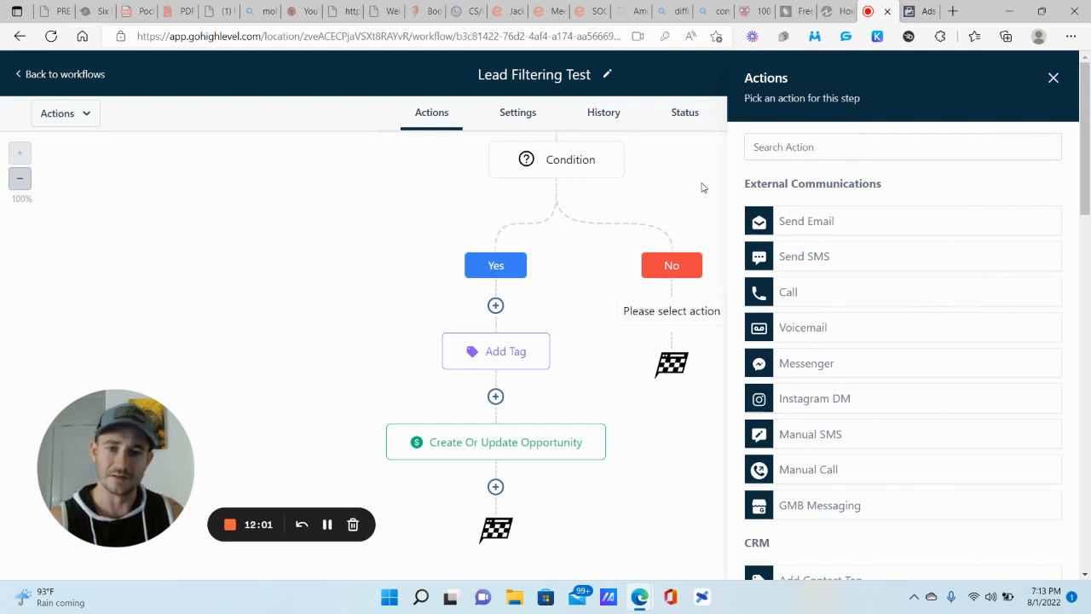
pyautogui.click(1054, 79)
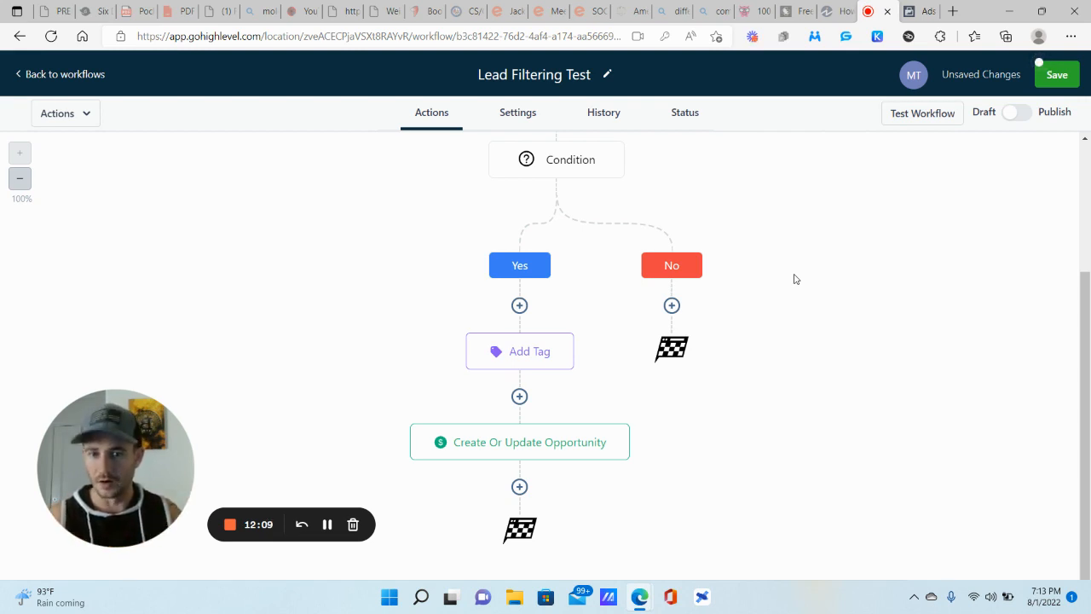
pyautogui.scroll(1, 557, 203)
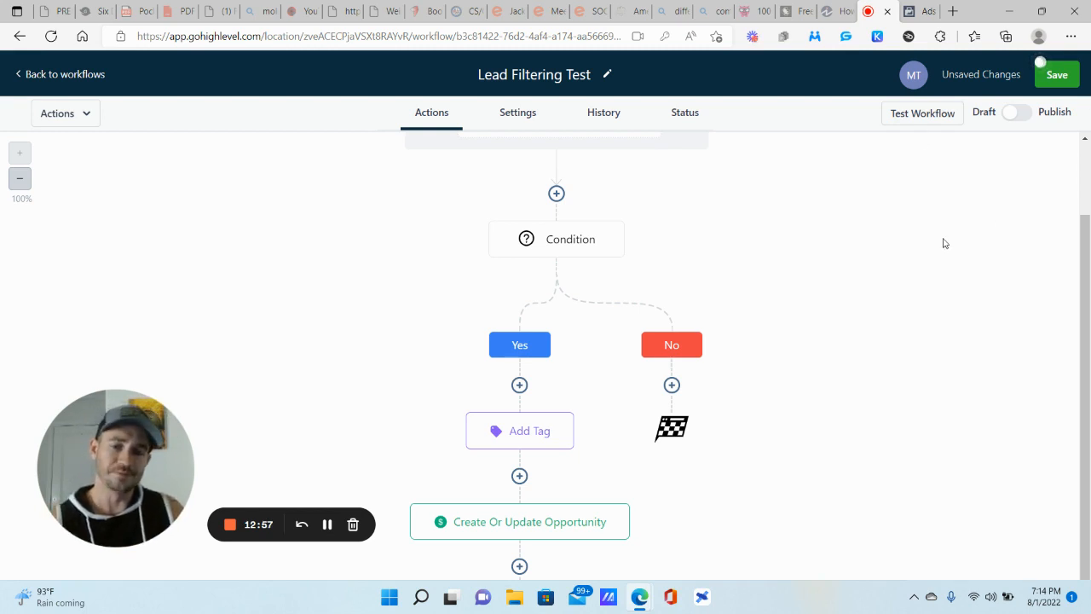
pyautogui.scroll(-1, 645, 248)
pyautogui.scroll(3, 753, 251)
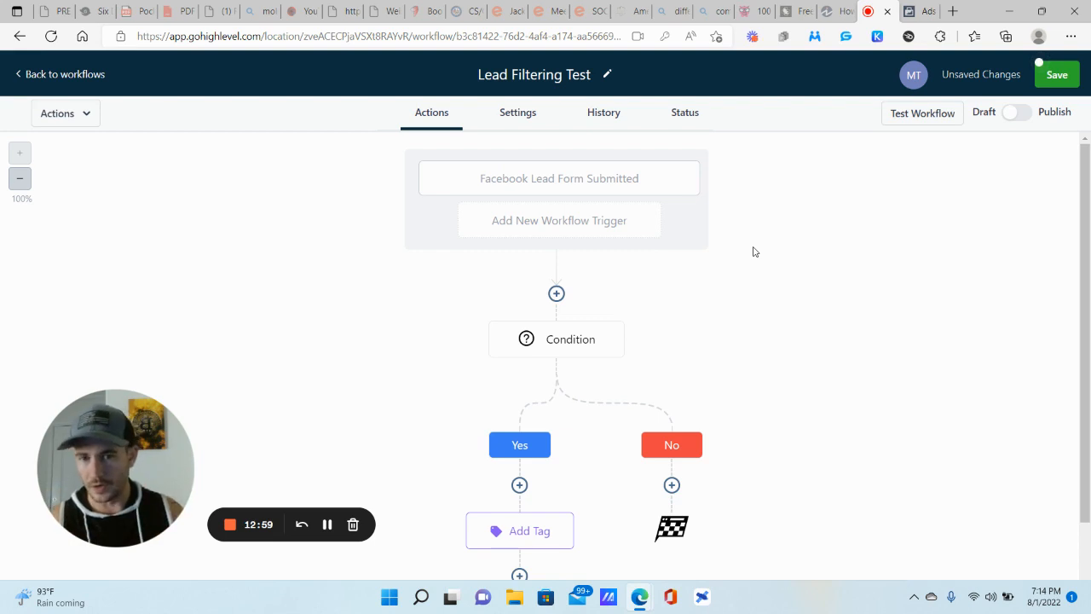